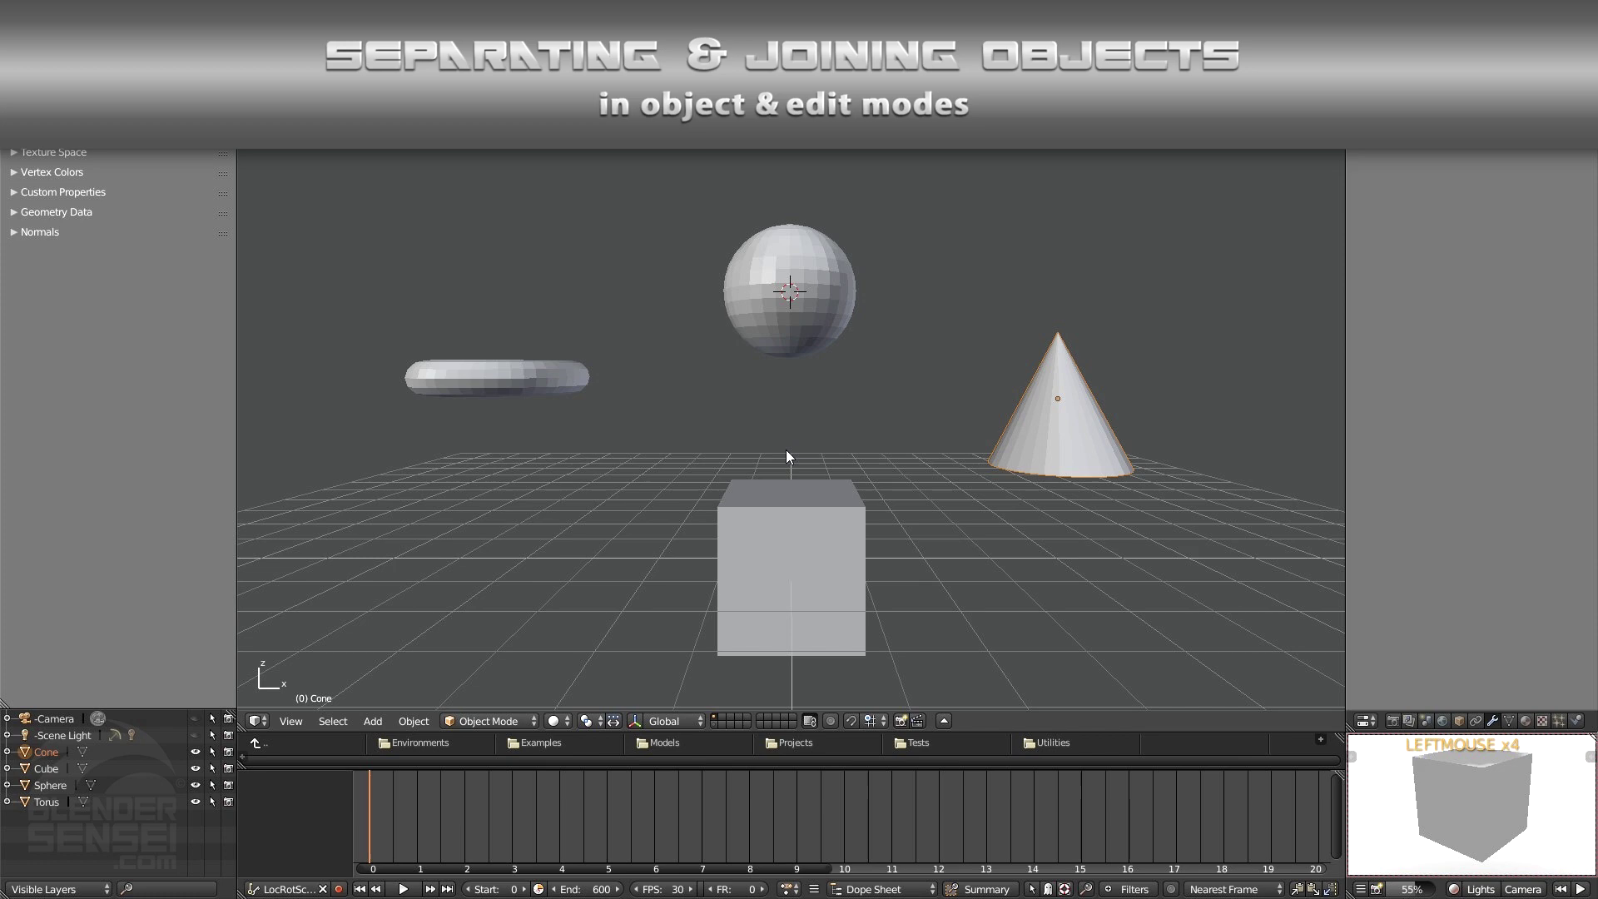
Join the cone, sphere and torus into the cube, with the cube as the active object.
{"action": "left_click", "coordinate": [808, 301], "text": "shift"}
{"action": "left_click", "coordinate": [500, 379], "text": "shift"}
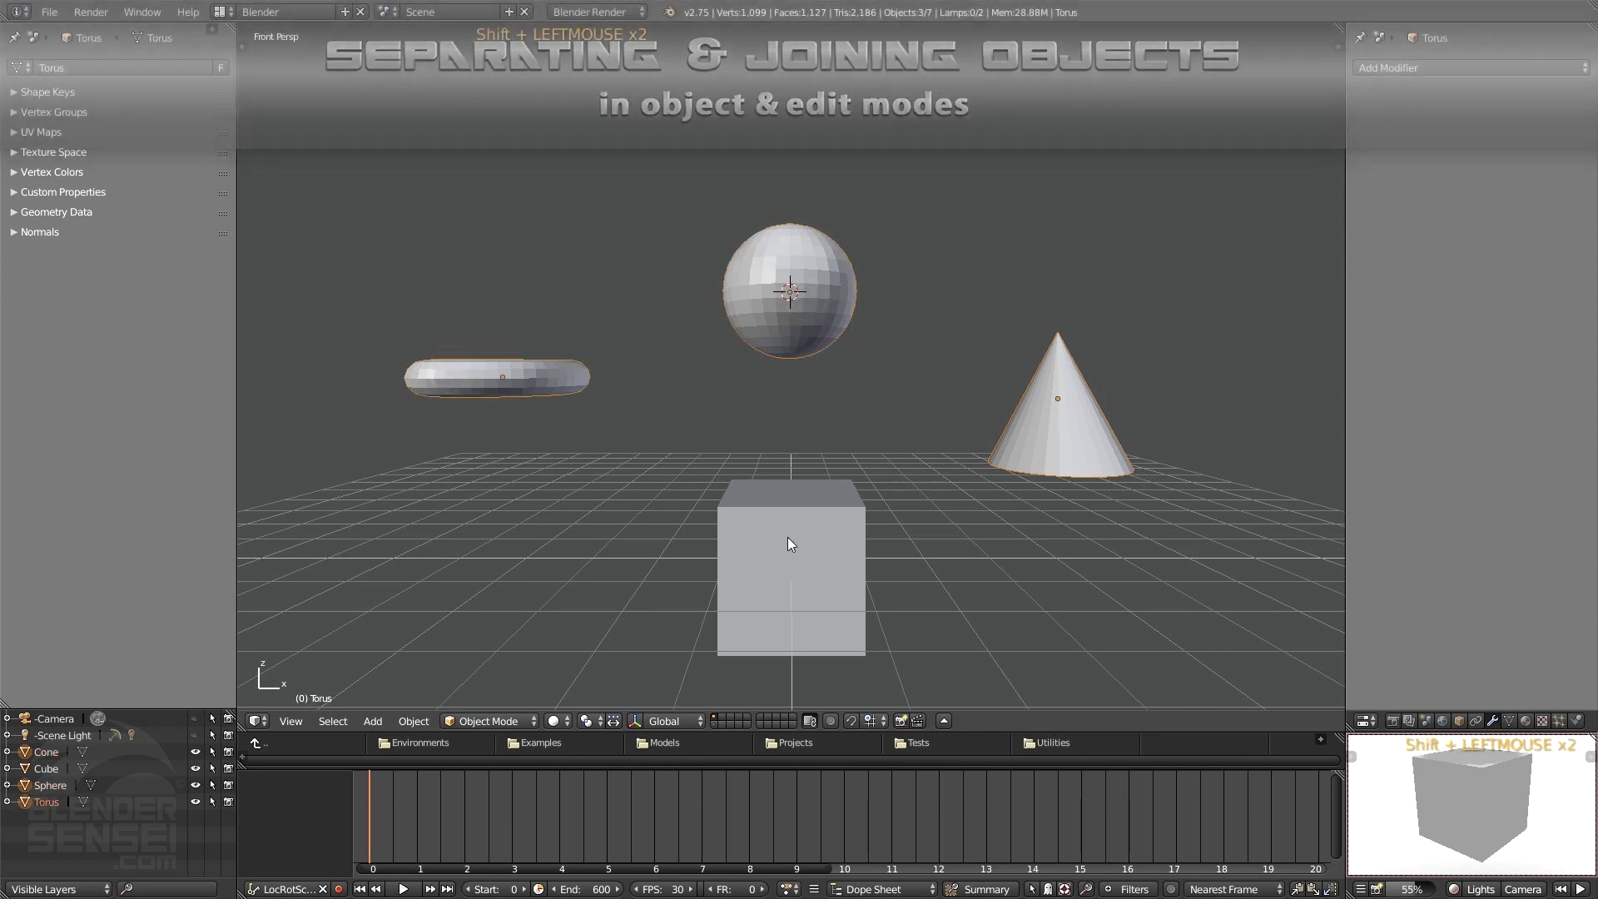
{"action": "left_click", "coordinate": [791, 545], "text": "shift"}
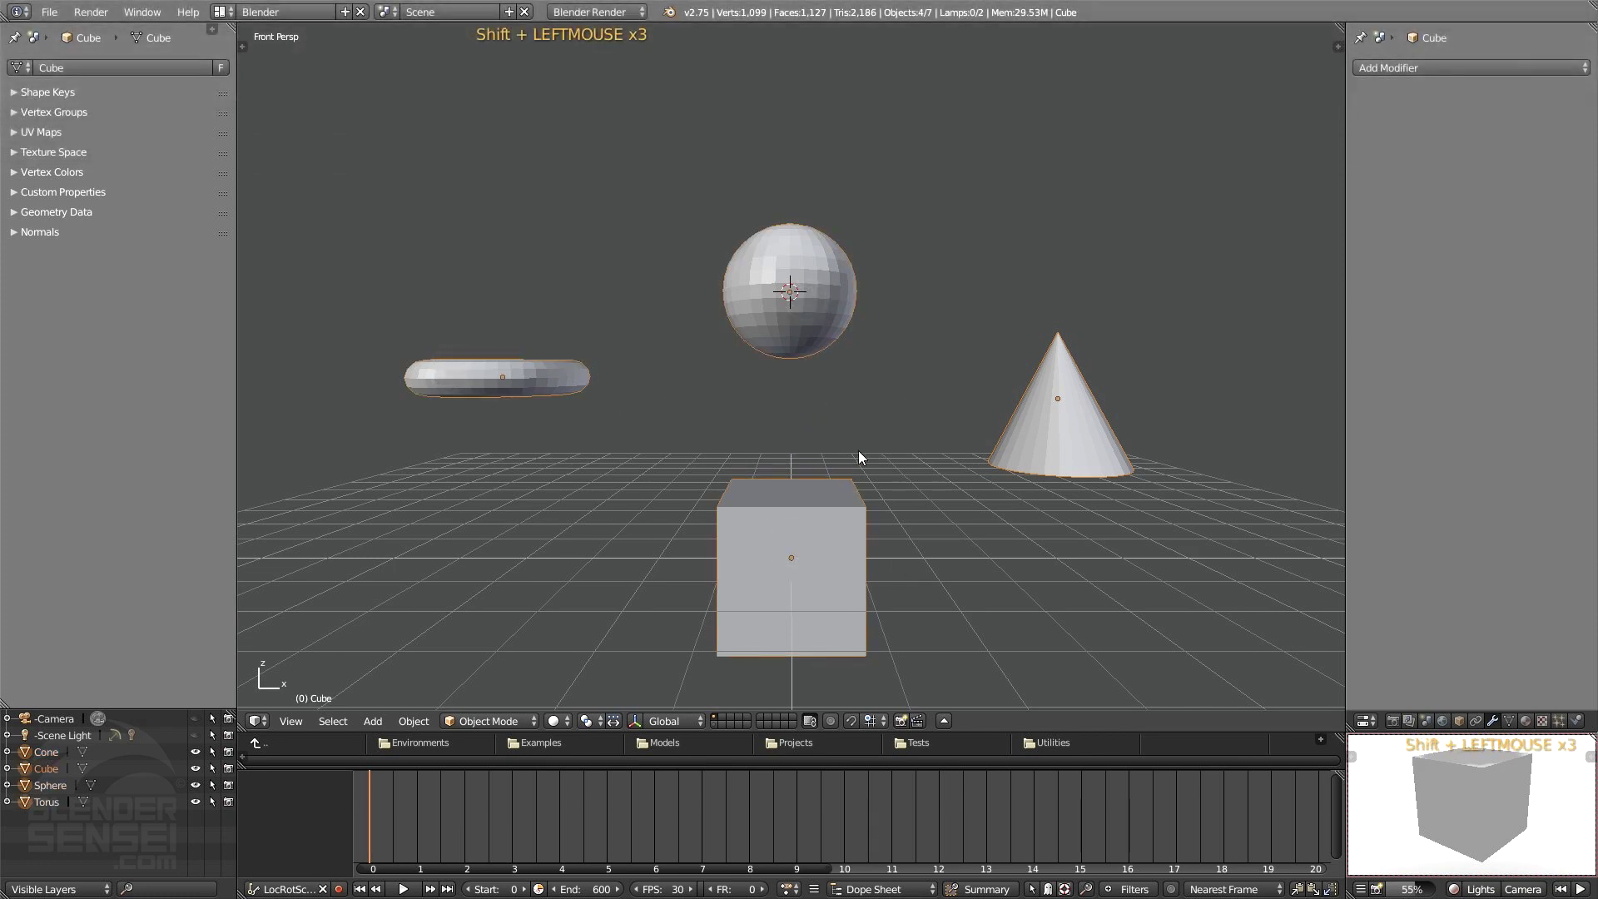
{"action": "key", "text": "ctrl+j"}
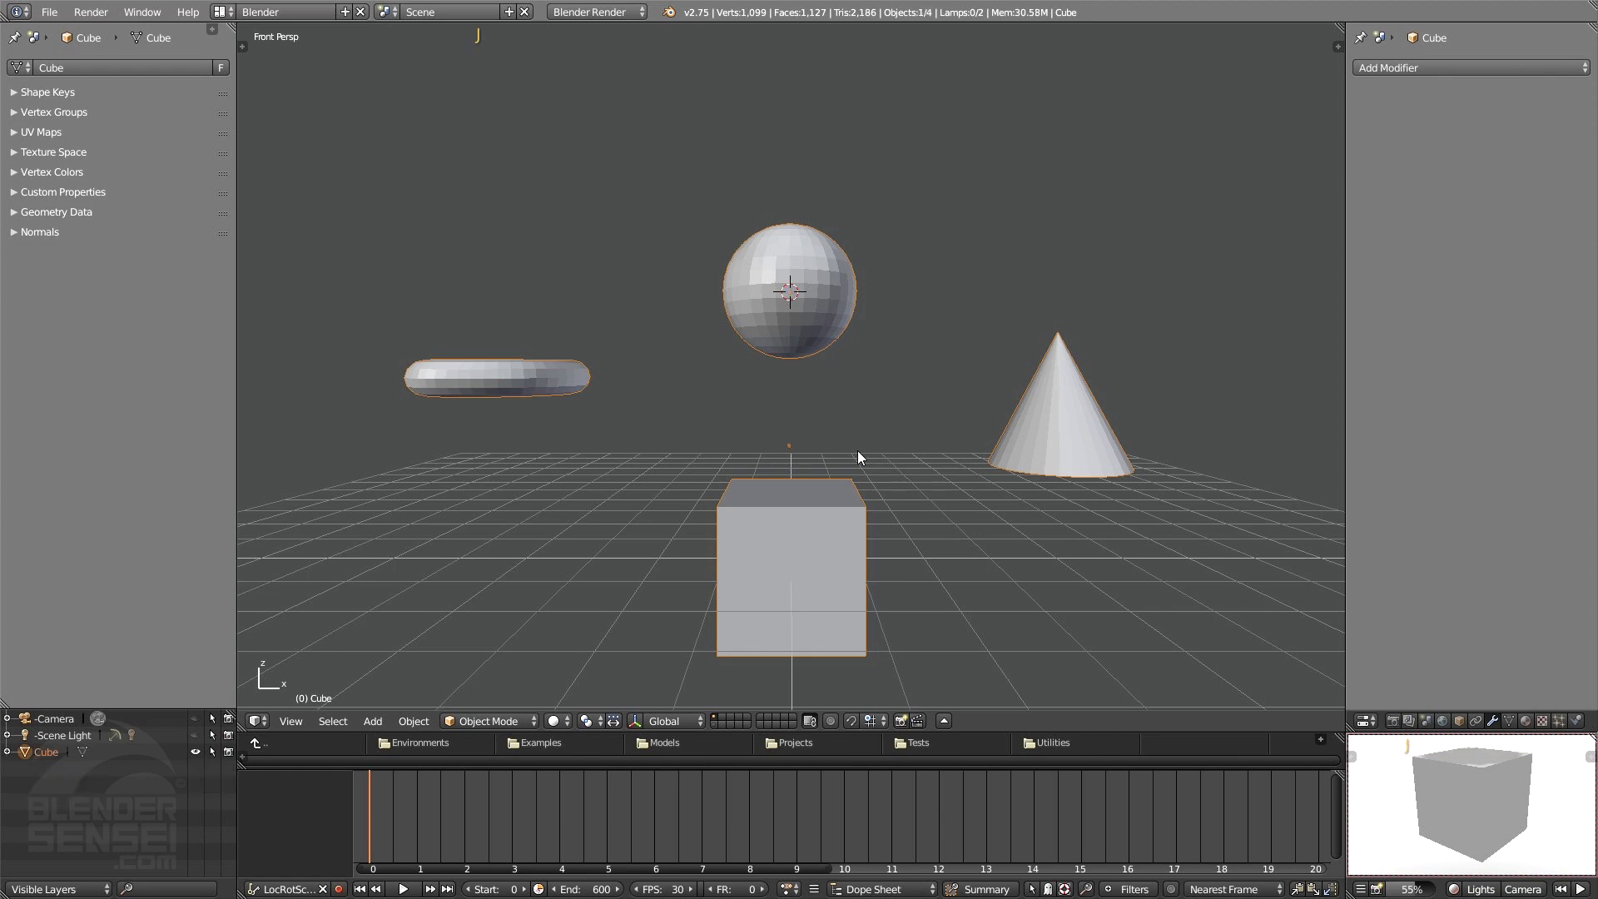
Show the tool shelf and the properties region in the 3D viewport.
{"action": "key", "text": "n"}
{"action": "key", "text": "t"}
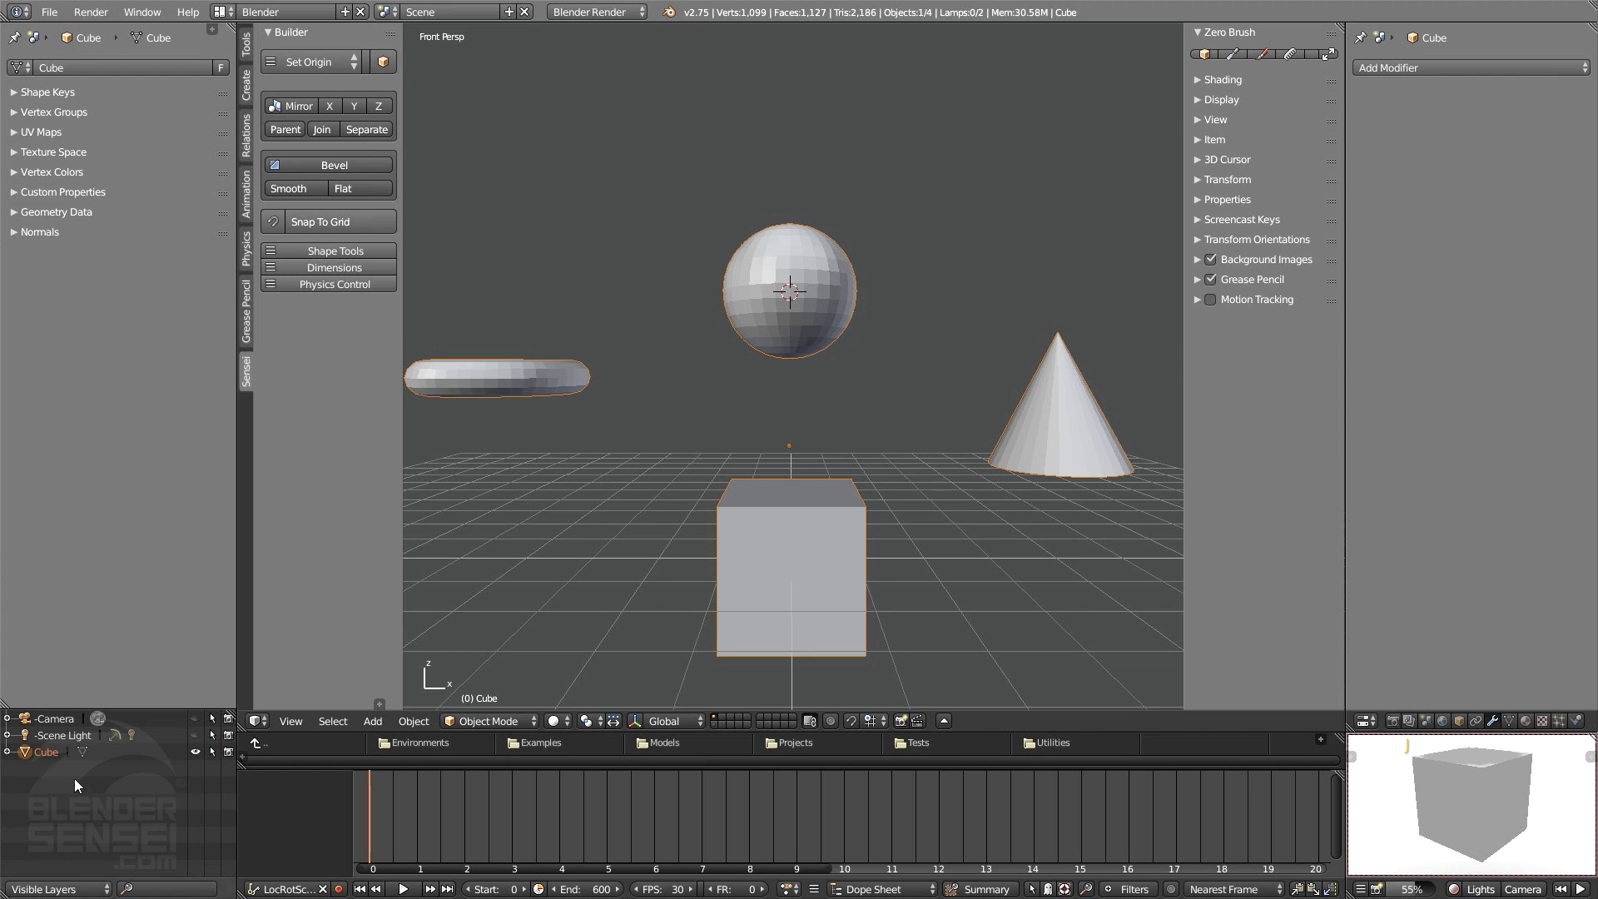
Add a cone mesh above the torus and select it together with the joined object.
{"action": "right_click", "coordinate": [563, 157]}
{"action": "right_click", "coordinate": [563, 158]}
{"action": "right_click", "coordinate": [563, 157]}
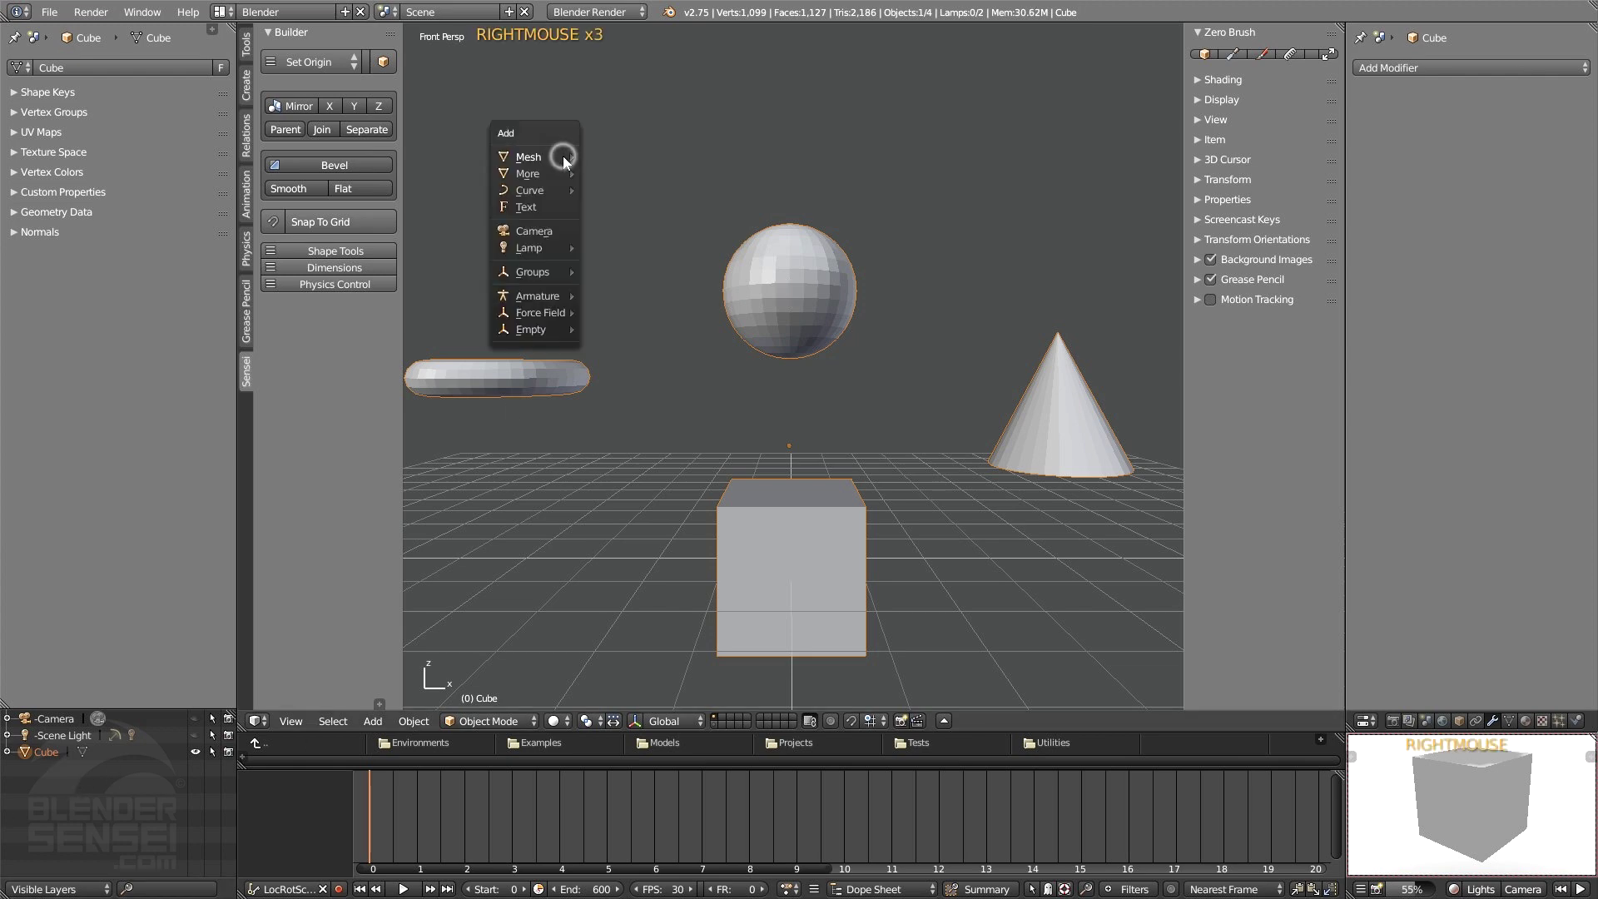
{"action": "mouse_move", "coordinate": [563, 157]}
{"action": "left_click", "coordinate": [618, 257]}
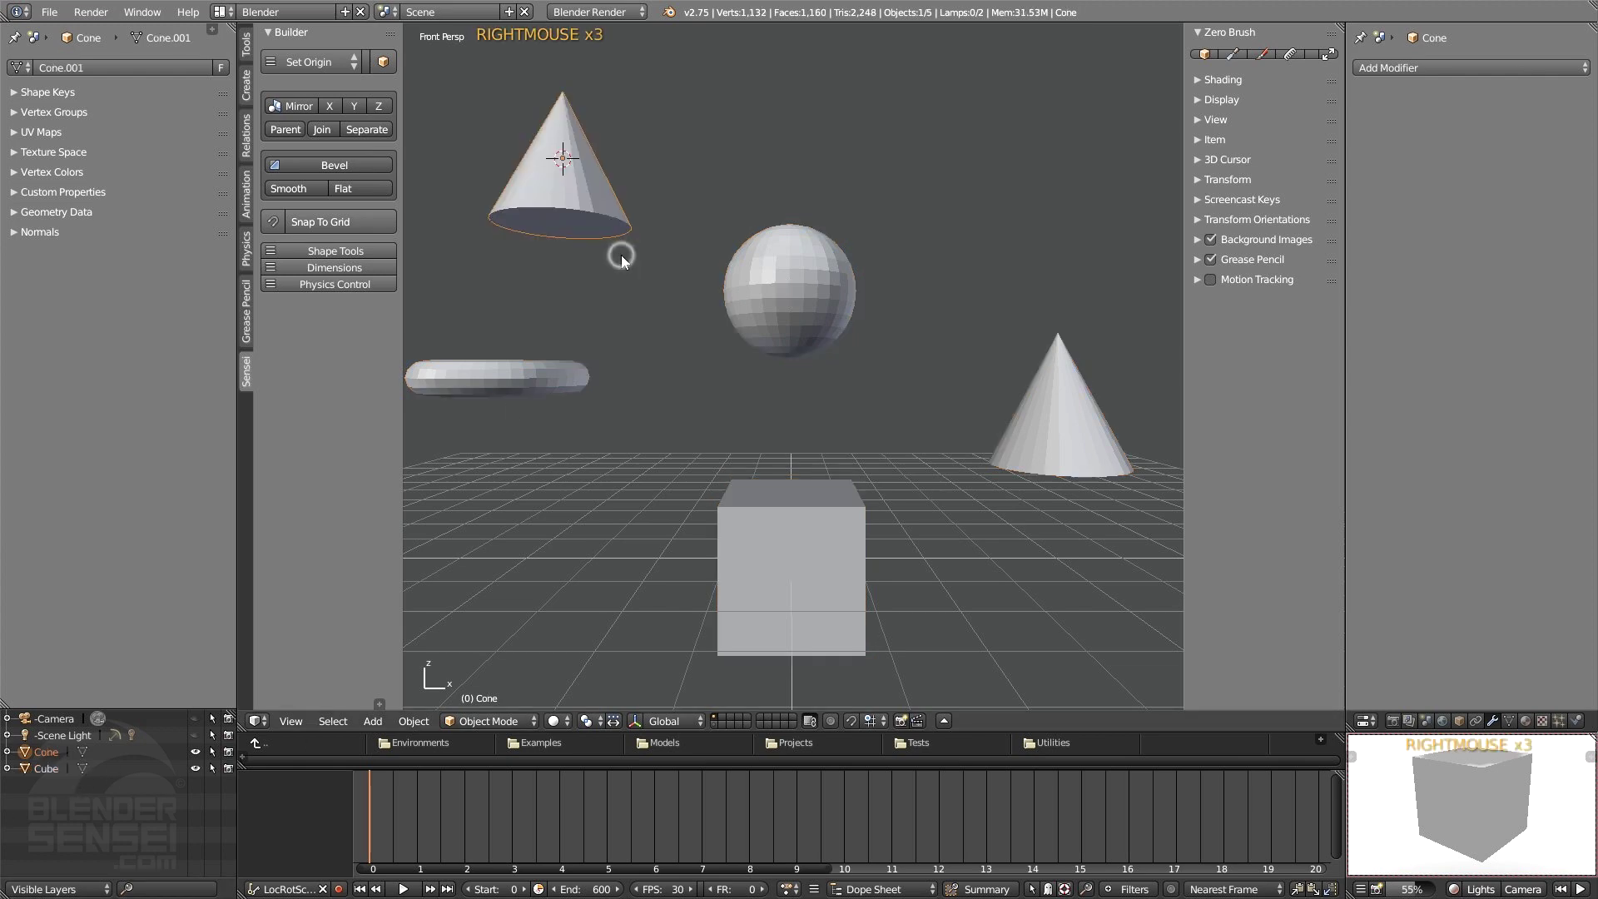
{"action": "left_click", "coordinate": [781, 549], "text": "shift"}
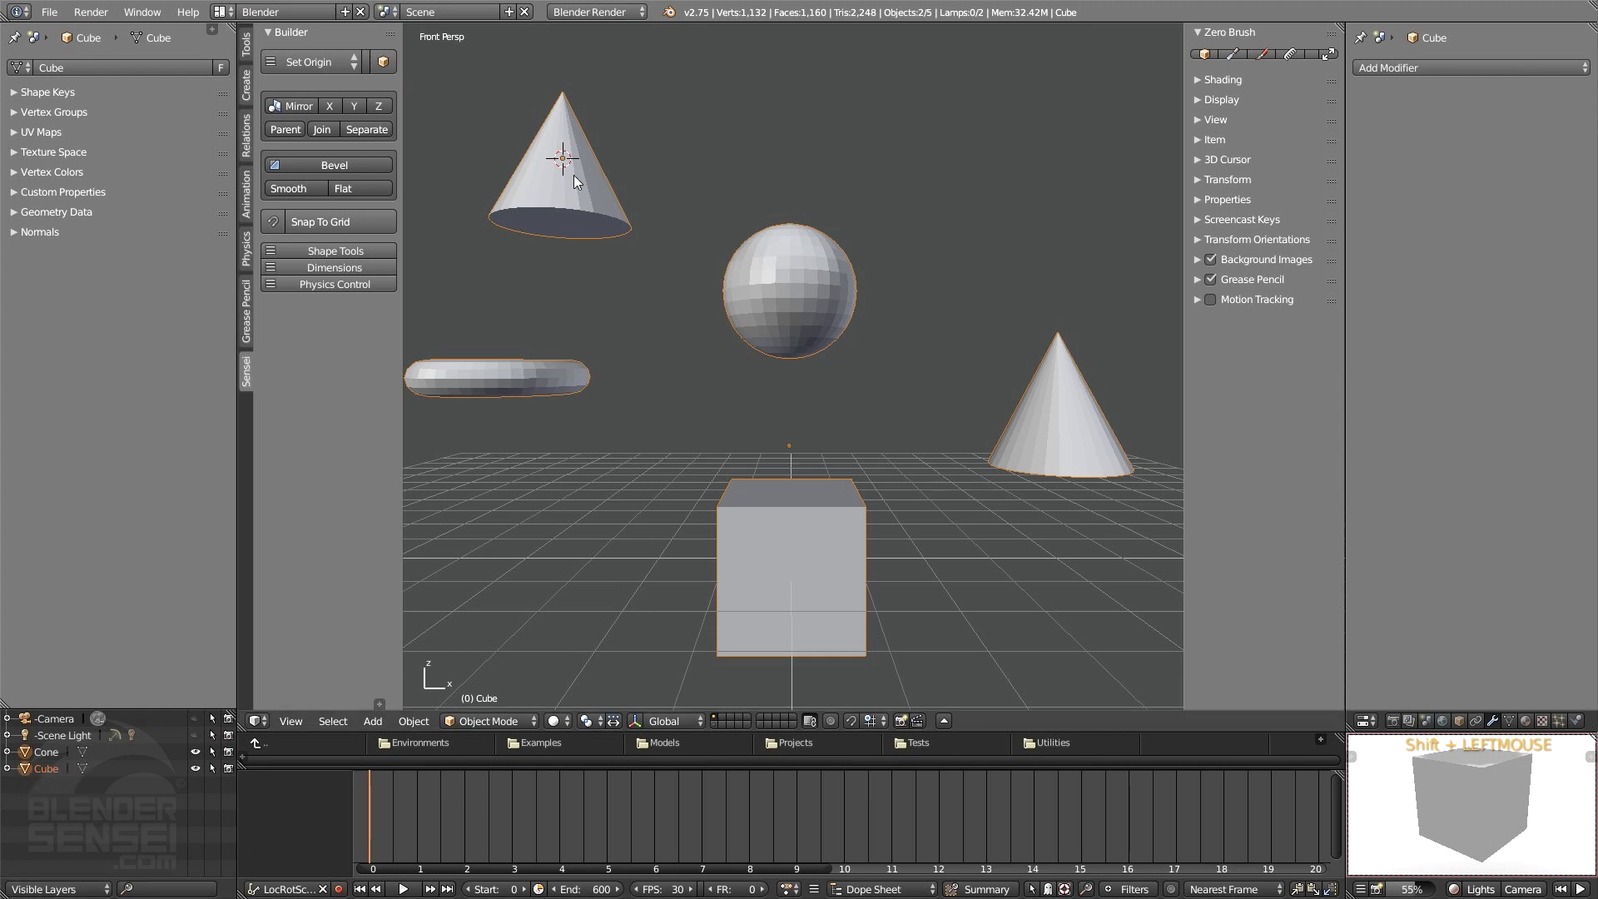
Delete the extra cone above the torus.
{"action": "left_click", "coordinate": [599, 178]}
{"action": "key", "text": "x"}
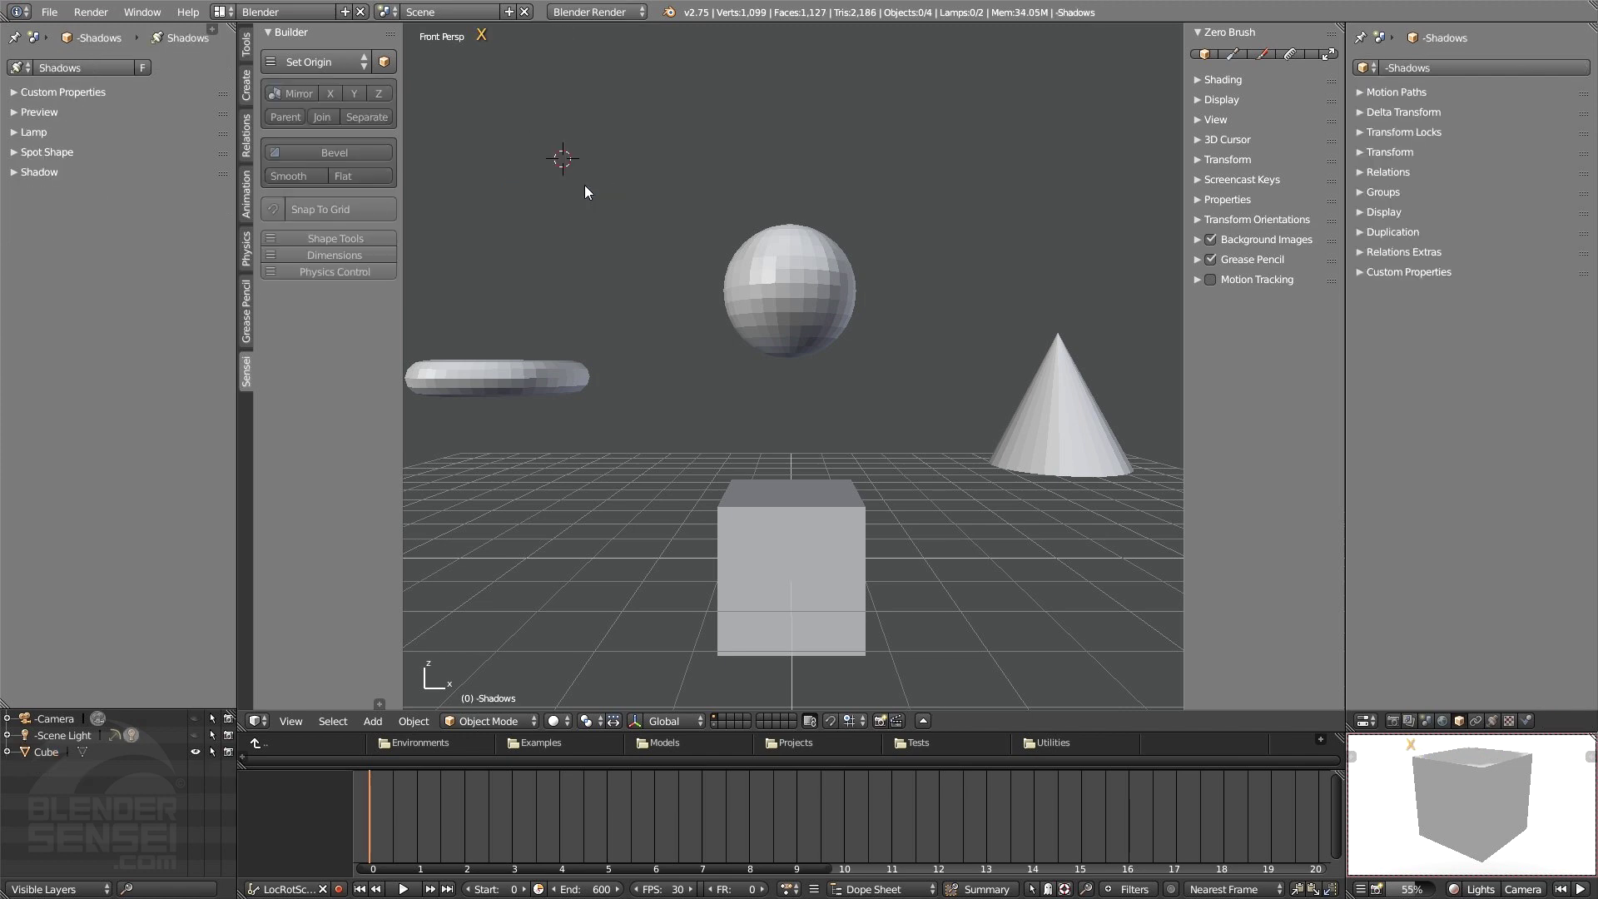
Select the joined object and rename it "weird shape thing".
{"action": "left_click", "coordinate": [786, 278]}
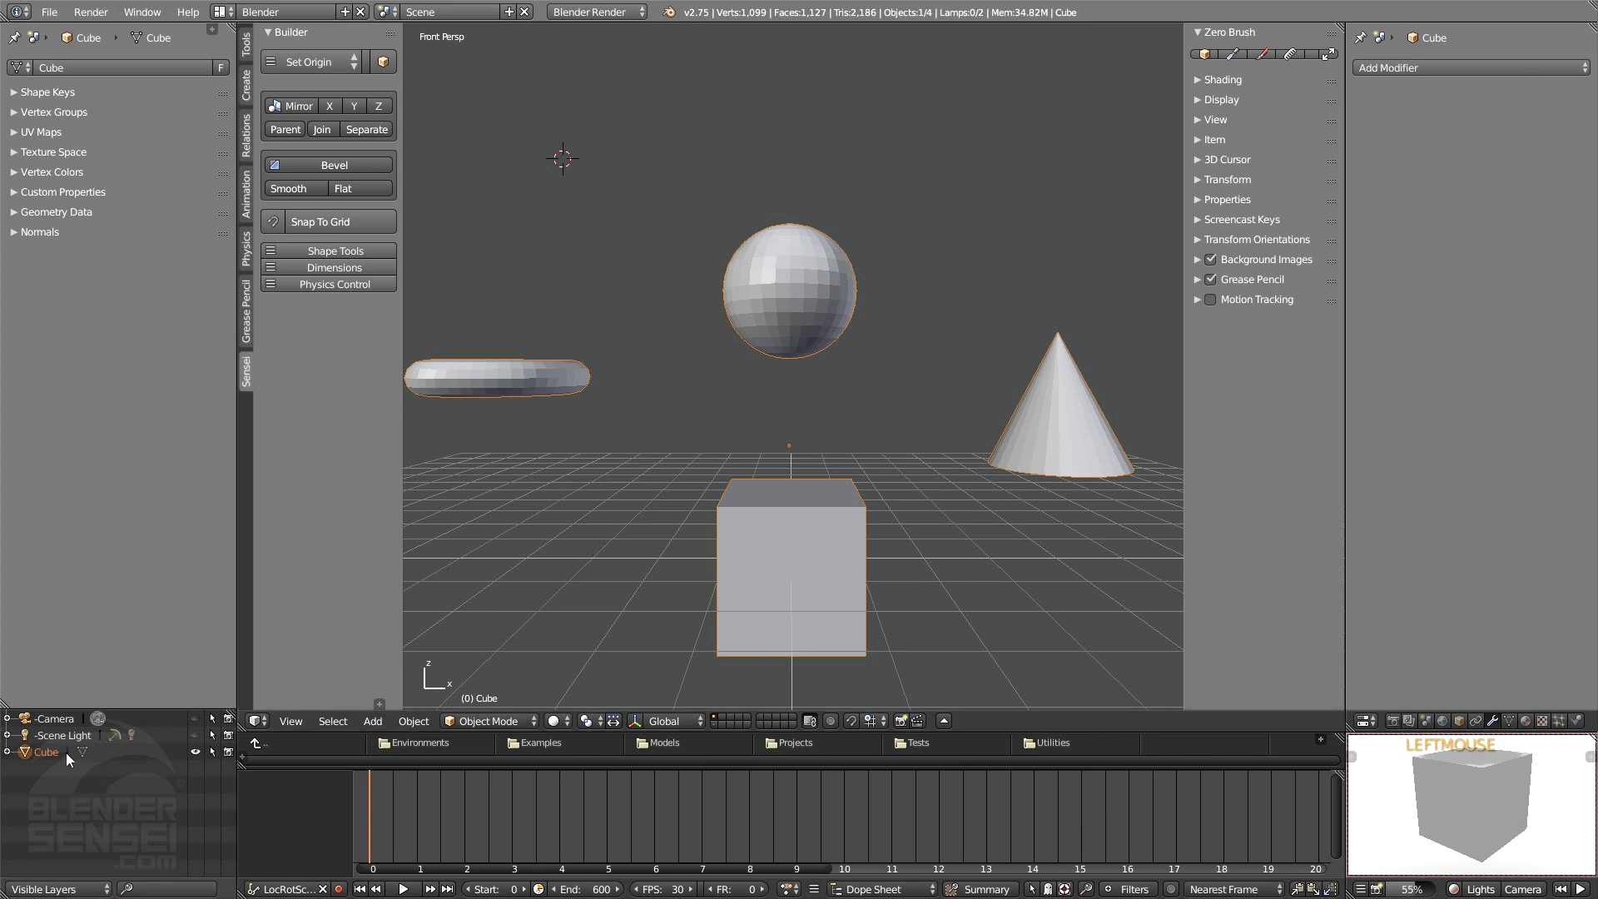
{"action": "triple_click", "coordinate": [42, 752]}
{"action": "type", "text": "weird shape thing"}
{"action": "key", "text": "Return"}
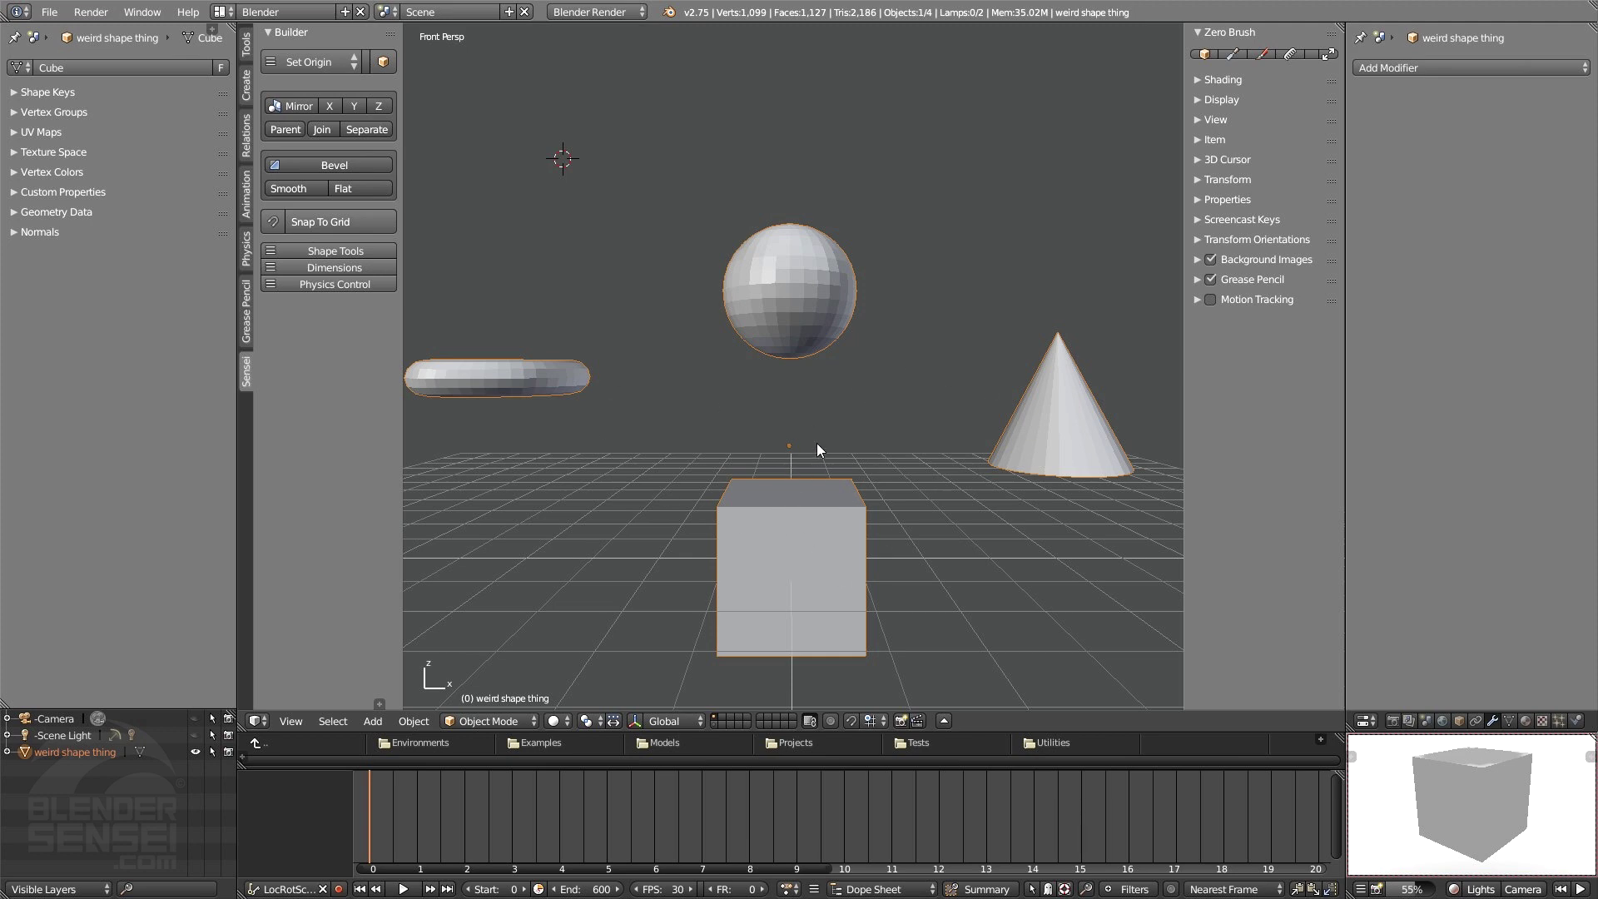
In Edit Mode, select single faces on the torus, sphere, cube and cone in turn.
{"action": "key", "text": "Tab"}
{"action": "middle_click_drag", "start_coordinate": [816, 442], "coordinate": [727, 490]}
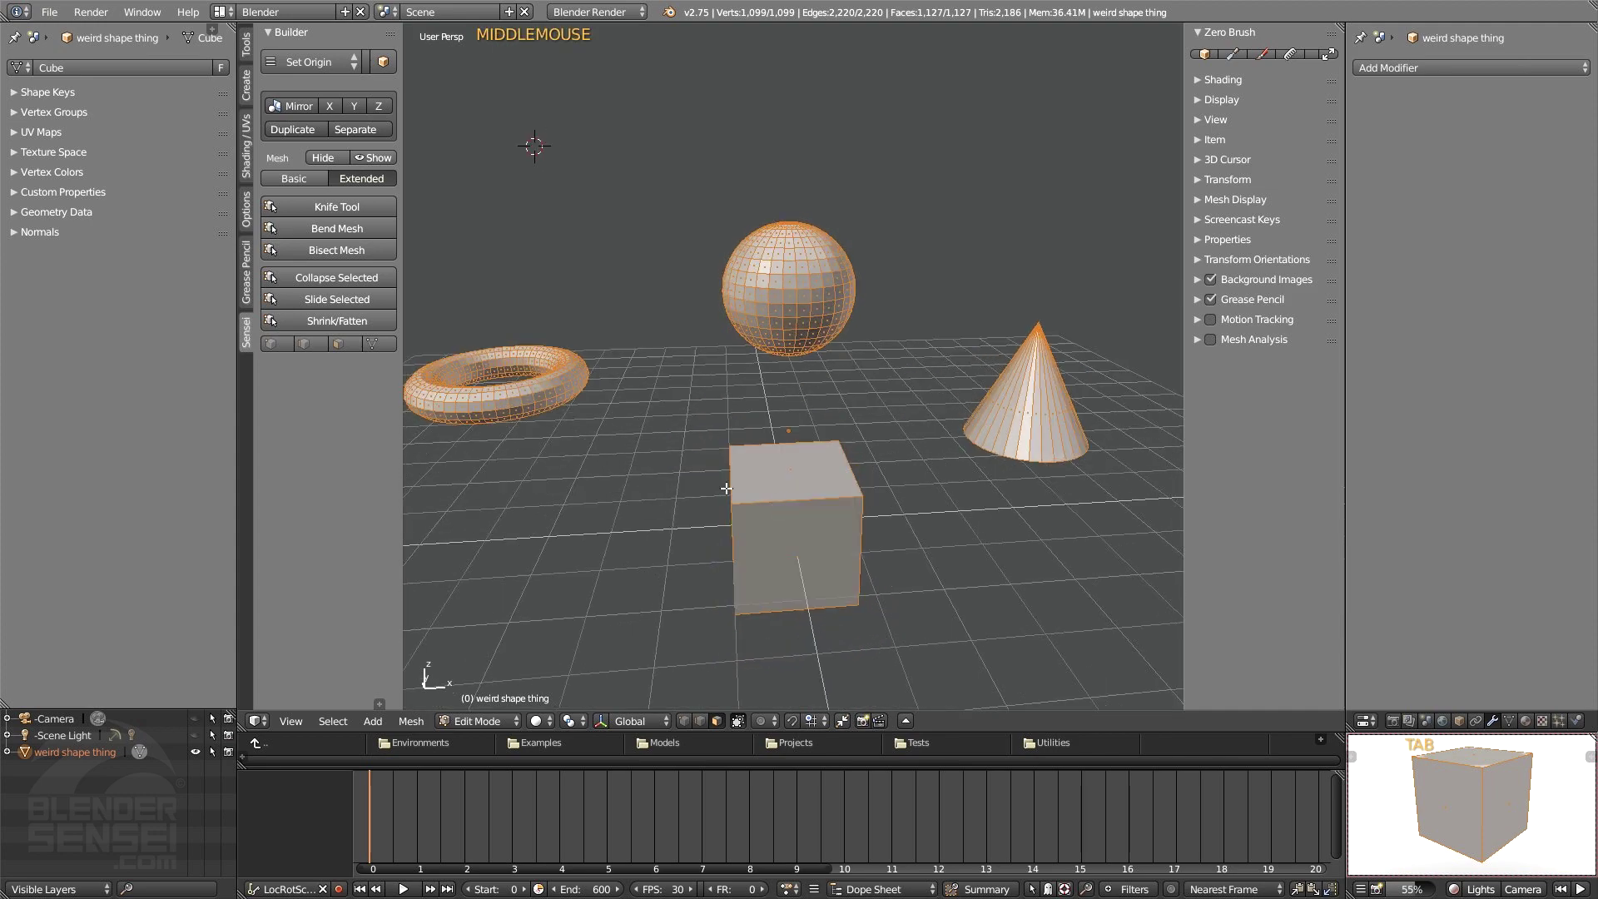
{"action": "left_click", "coordinate": [582, 407]}
{"action": "left_click", "coordinate": [784, 284]}
{"action": "left_click", "coordinate": [798, 476]}
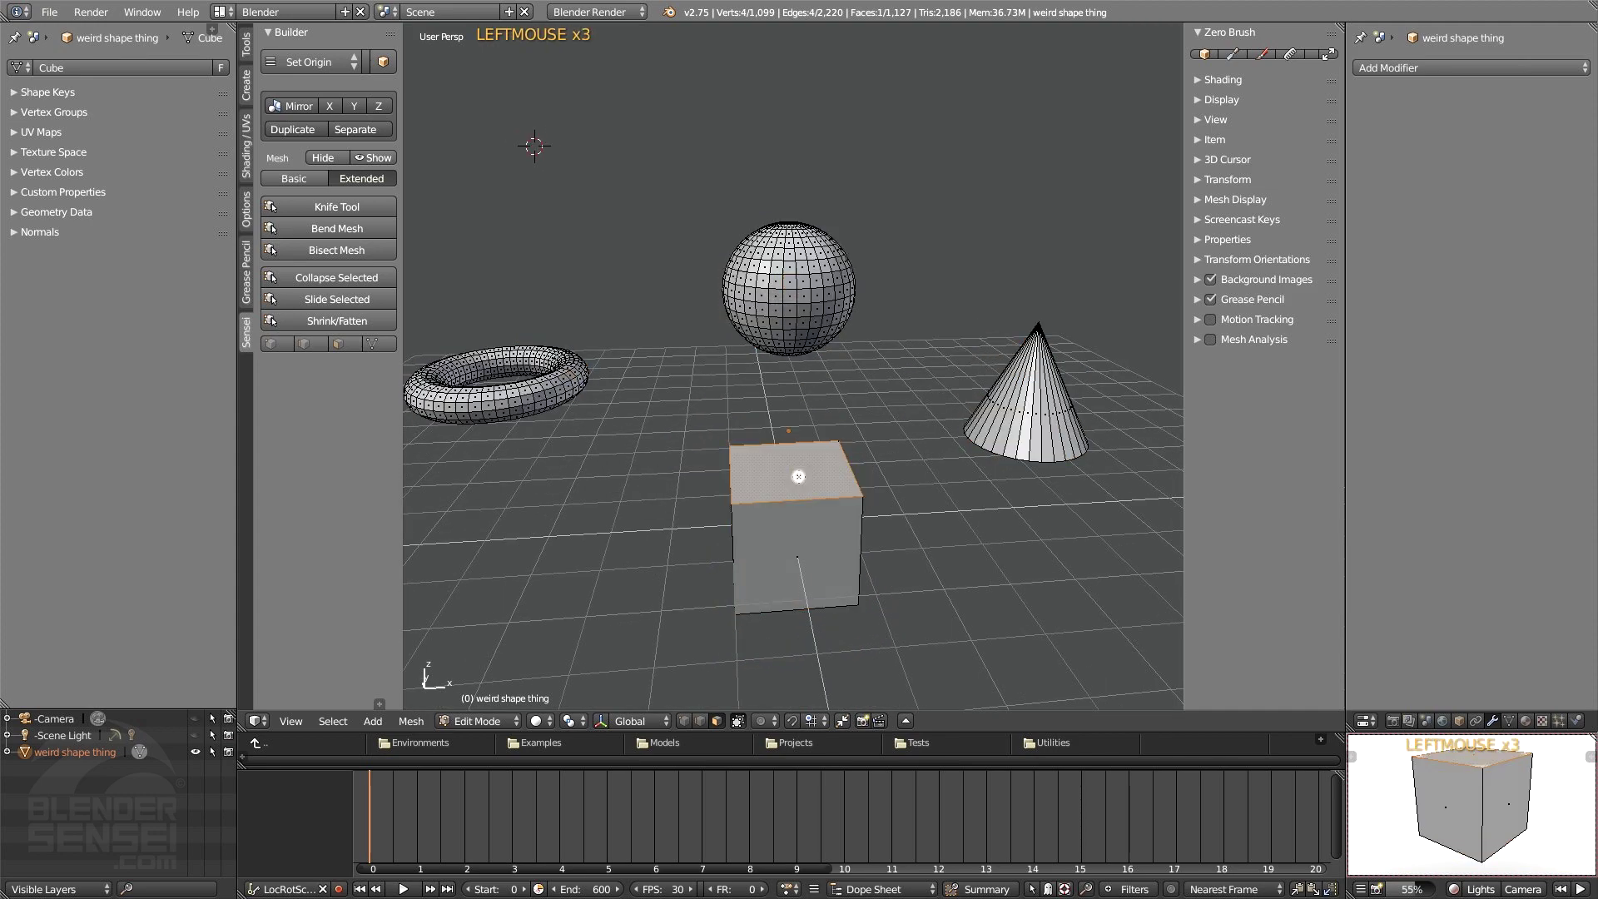
{"action": "left_click", "coordinate": [1035, 416]}
Scale down the cube's top face so that the cube tapers towards its top.
{"action": "middle_click", "coordinate": [951, 470]}
{"action": "middle_click_drag", "start_coordinate": [950, 470], "coordinate": [903, 599]}
{"action": "left_click", "coordinate": [811, 528]}
{"action": "key", "text": "s"}
{"action": "key", "text": "s"}
{"action": "left_click", "coordinate": [847, 552]}
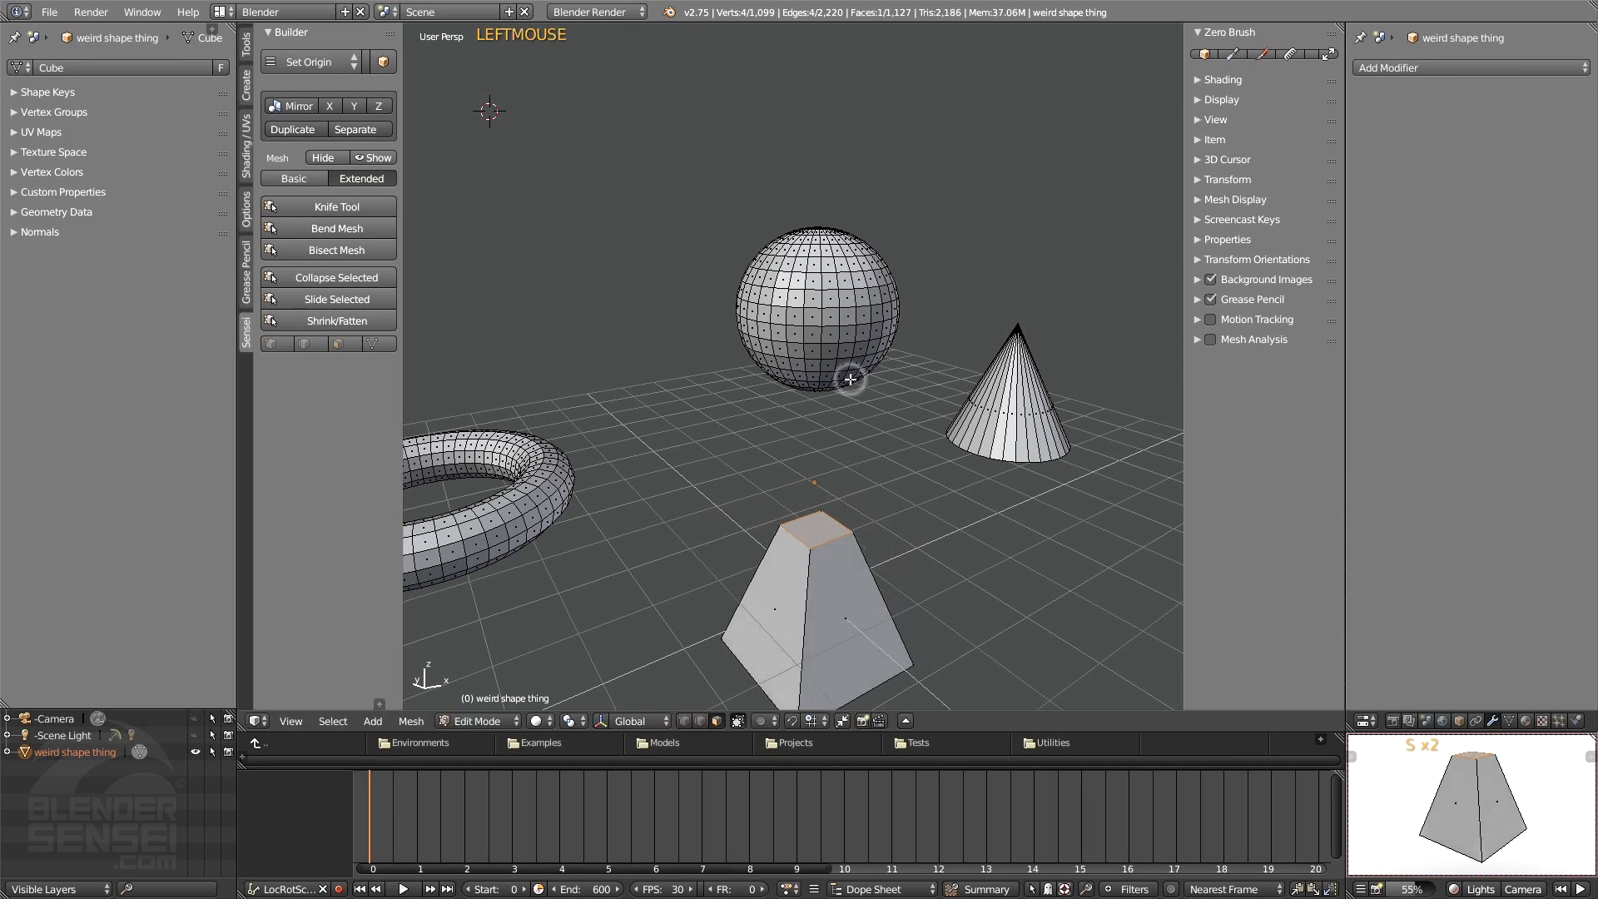
{"action": "left_click", "coordinate": [852, 360]}
{"action": "key", "text": "s"}
{"action": "right_click", "coordinate": [871, 398]}
{"action": "middle_click_drag", "start_coordinate": [871, 398], "coordinate": [881, 435]}
Return to Object Mode and separate the joined object into its individual shapes.
{"action": "key", "text": "Tab"}
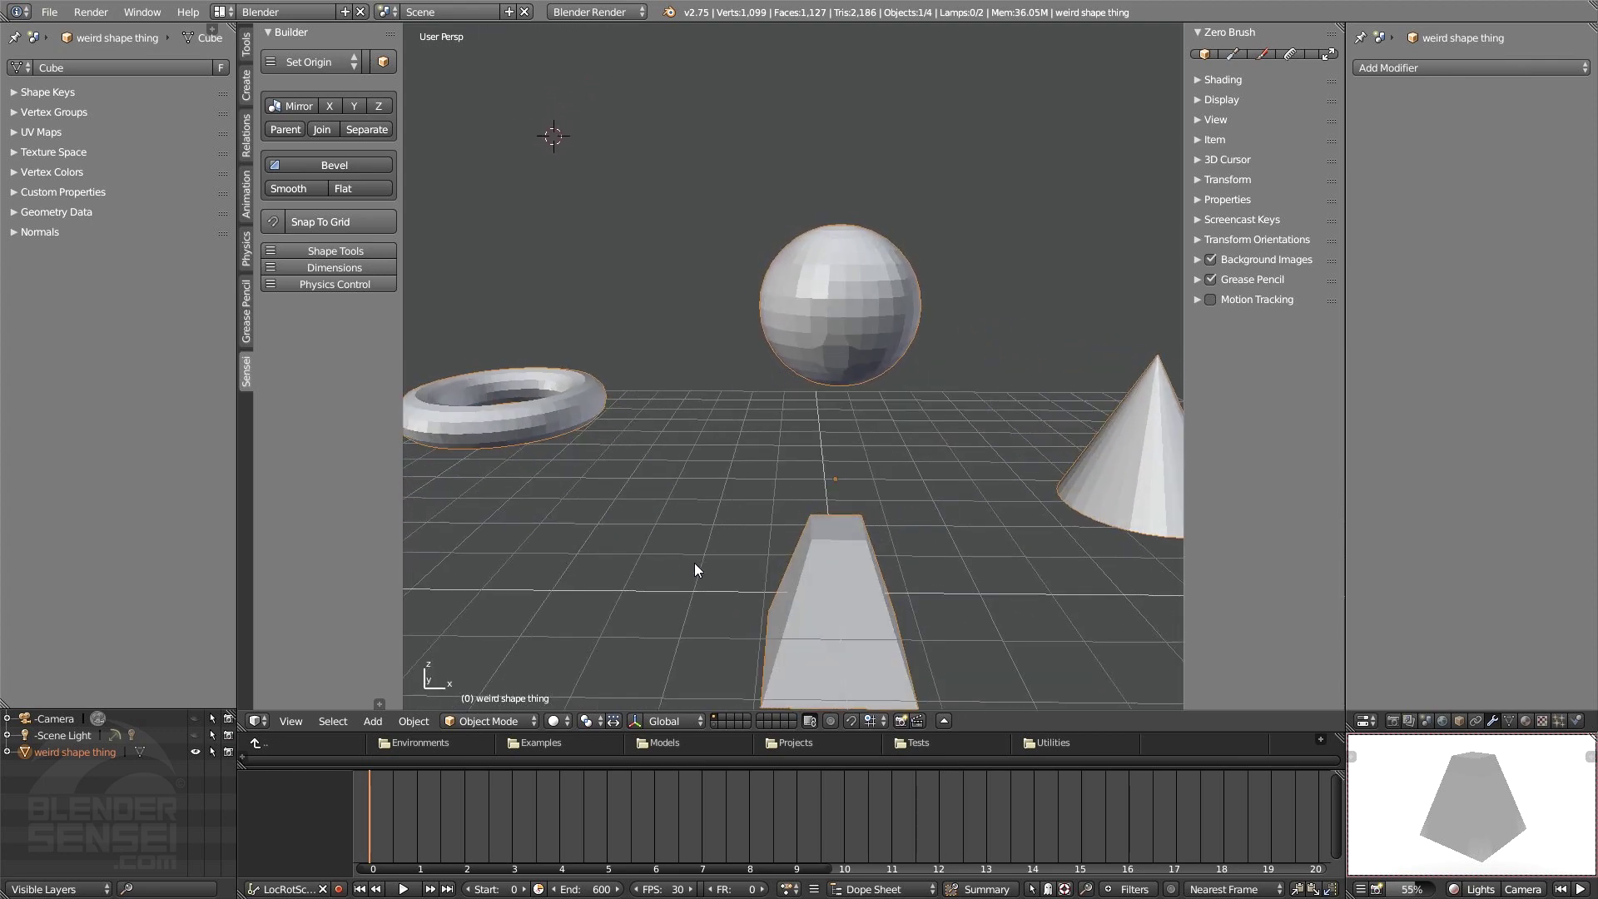
{"action": "scroll", "coordinate": [816, 507], "scroll_direction": "down", "scroll_amount": 1}
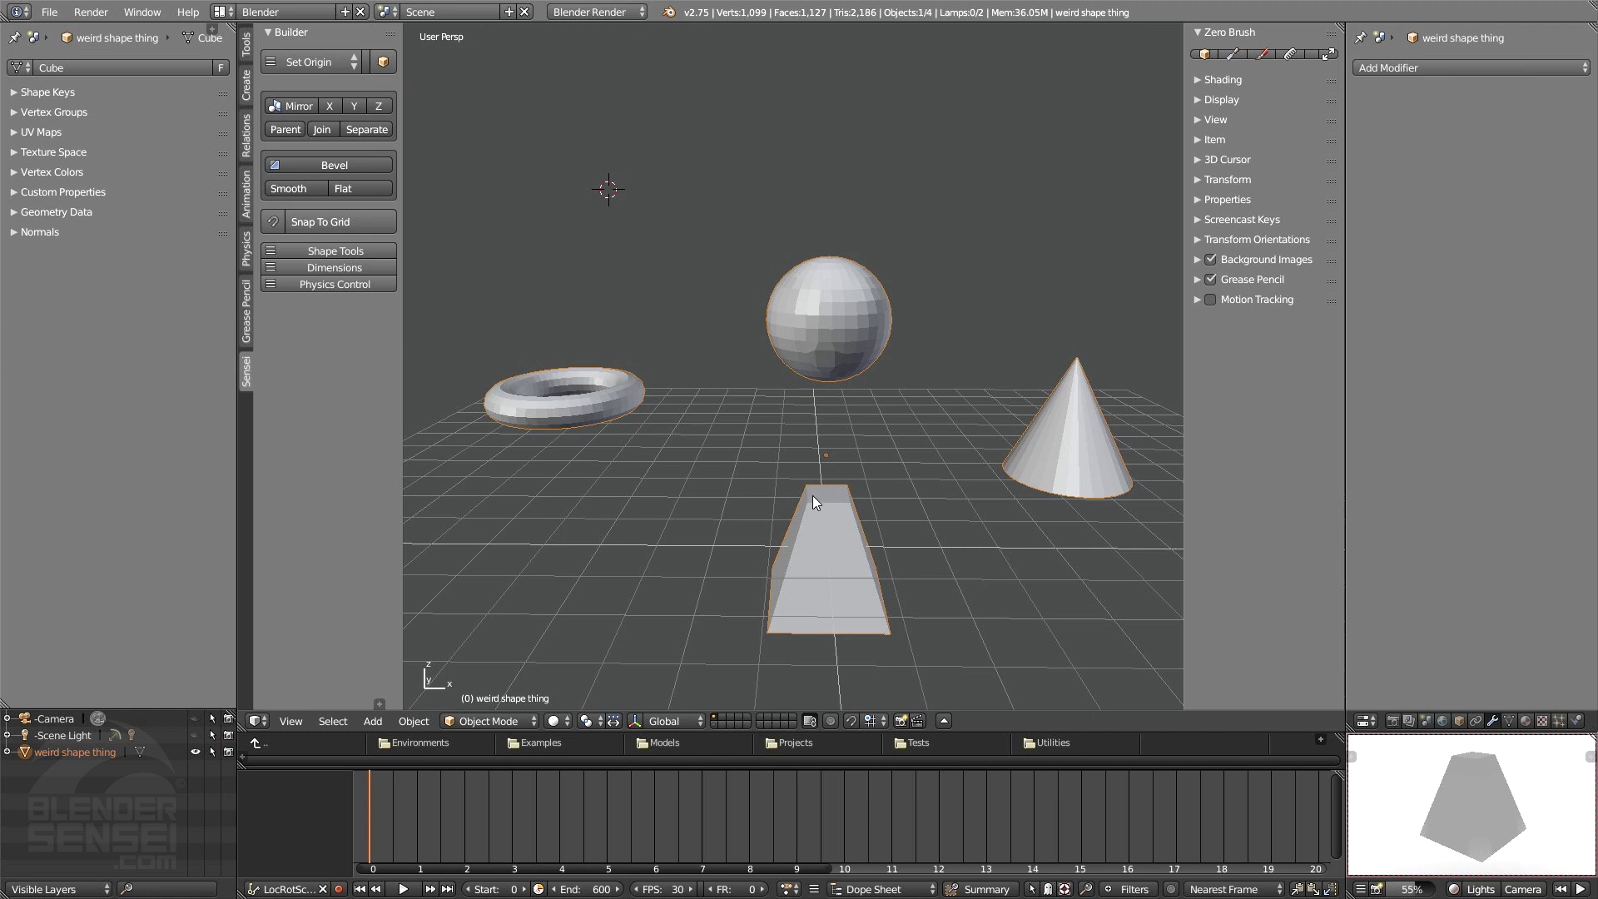
{"action": "key", "text": "alt+j"}
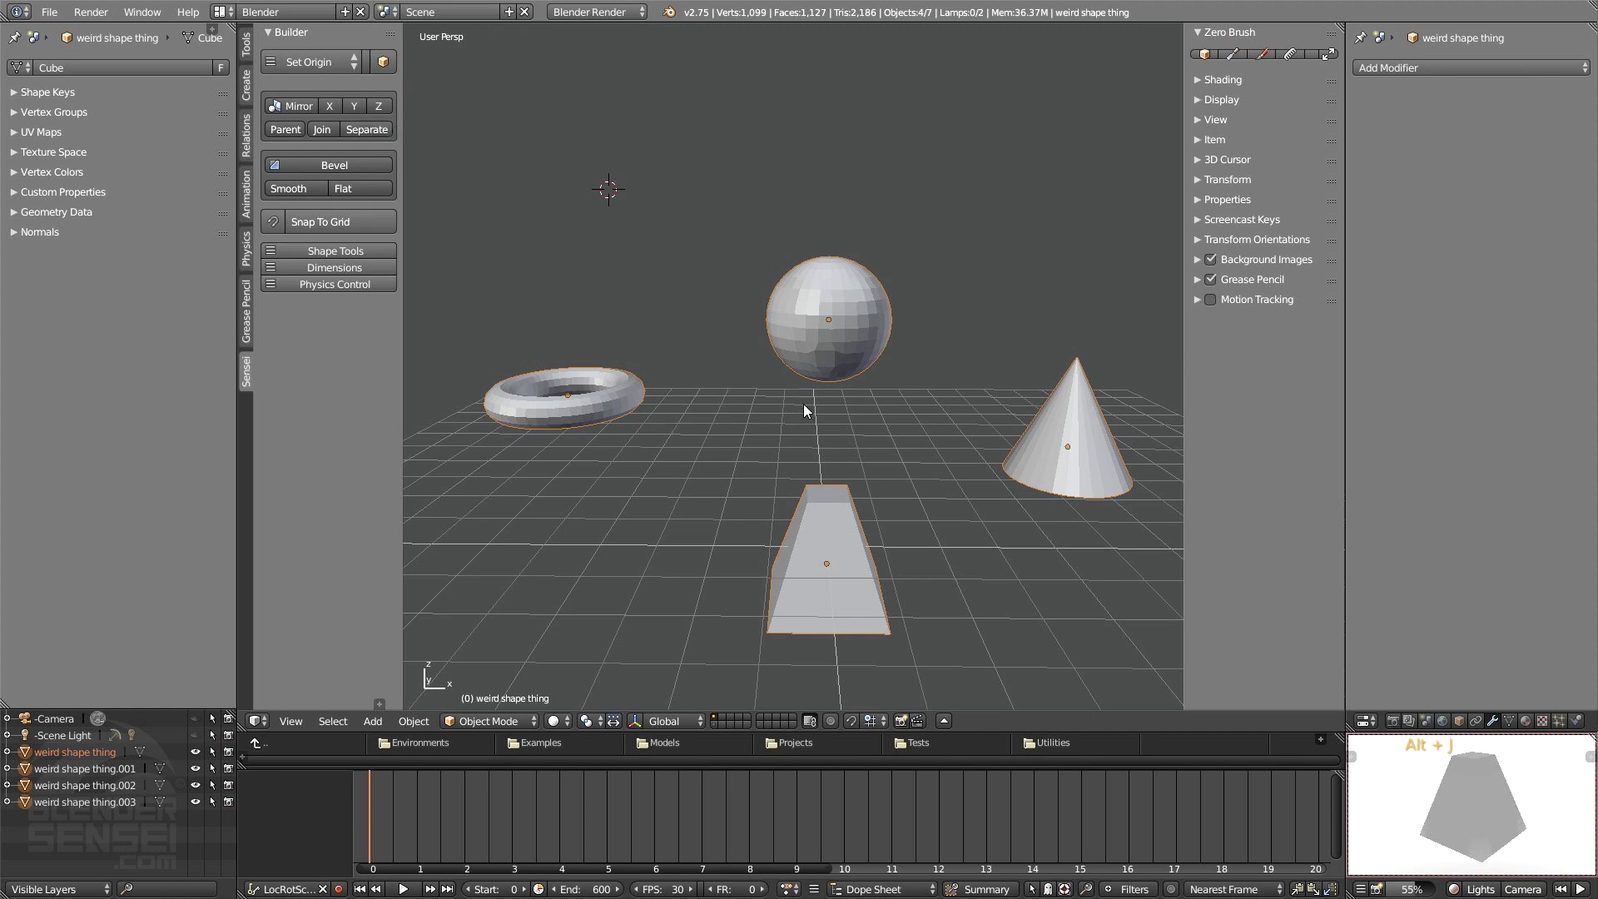
Select the separated objects one by one in the outliner, finishing with "weird shape thing".
{"action": "left_click", "coordinate": [76, 768]}
{"action": "left_click", "coordinate": [77, 786]}
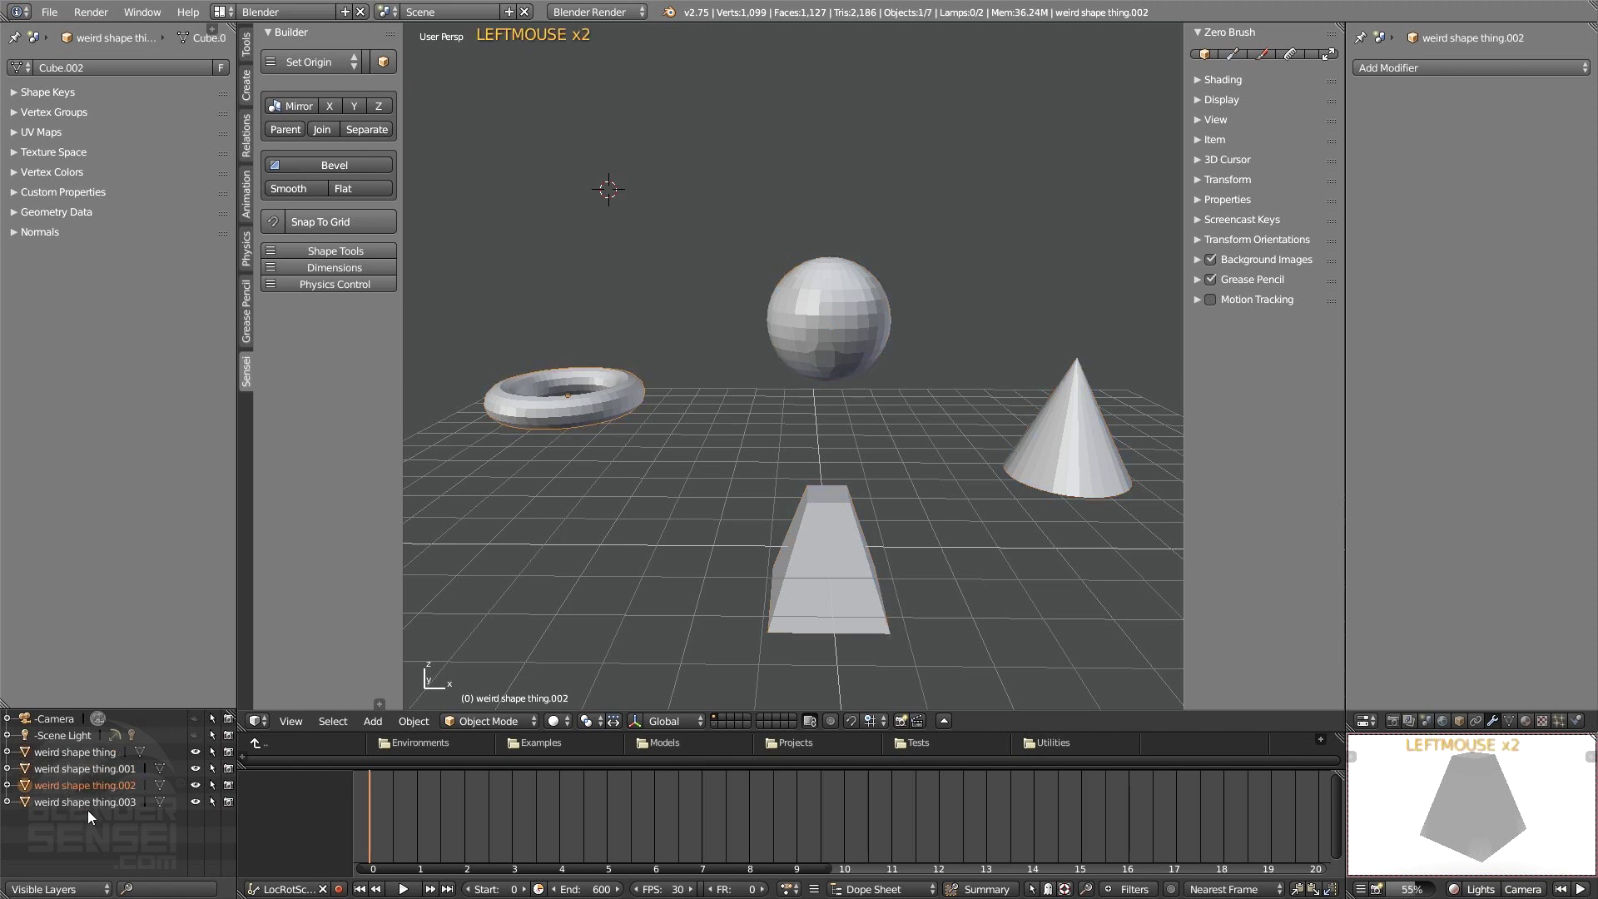
{"action": "left_click", "coordinate": [97, 804]}
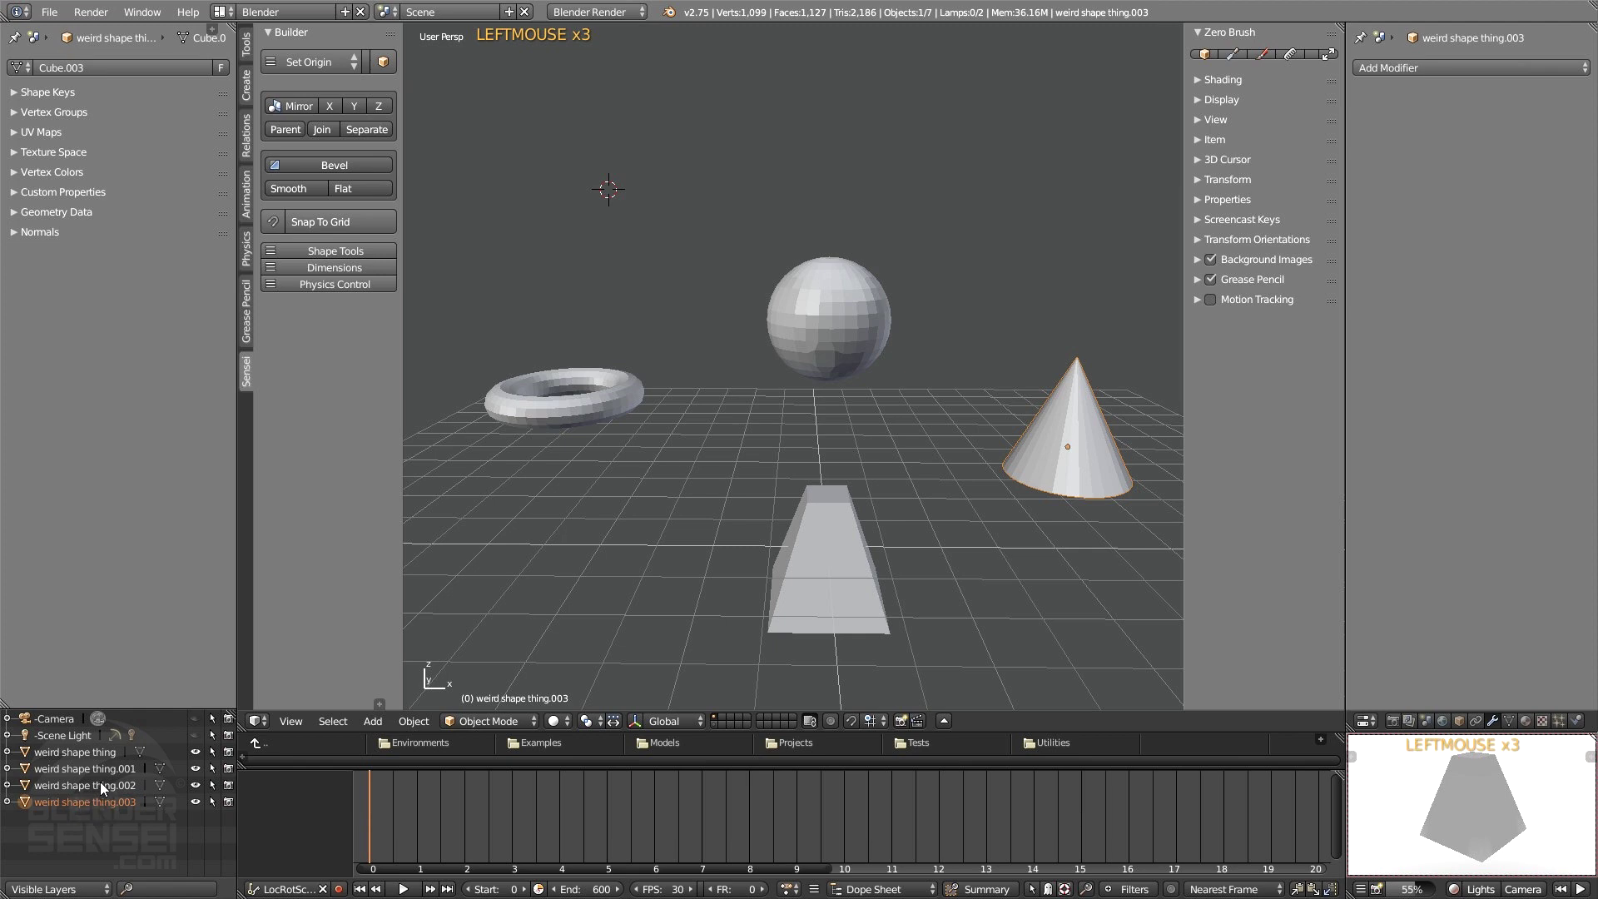
{"action": "left_click", "coordinate": [101, 784]}
{"action": "left_click", "coordinate": [101, 770]}
{"action": "left_click", "coordinate": [94, 754]}
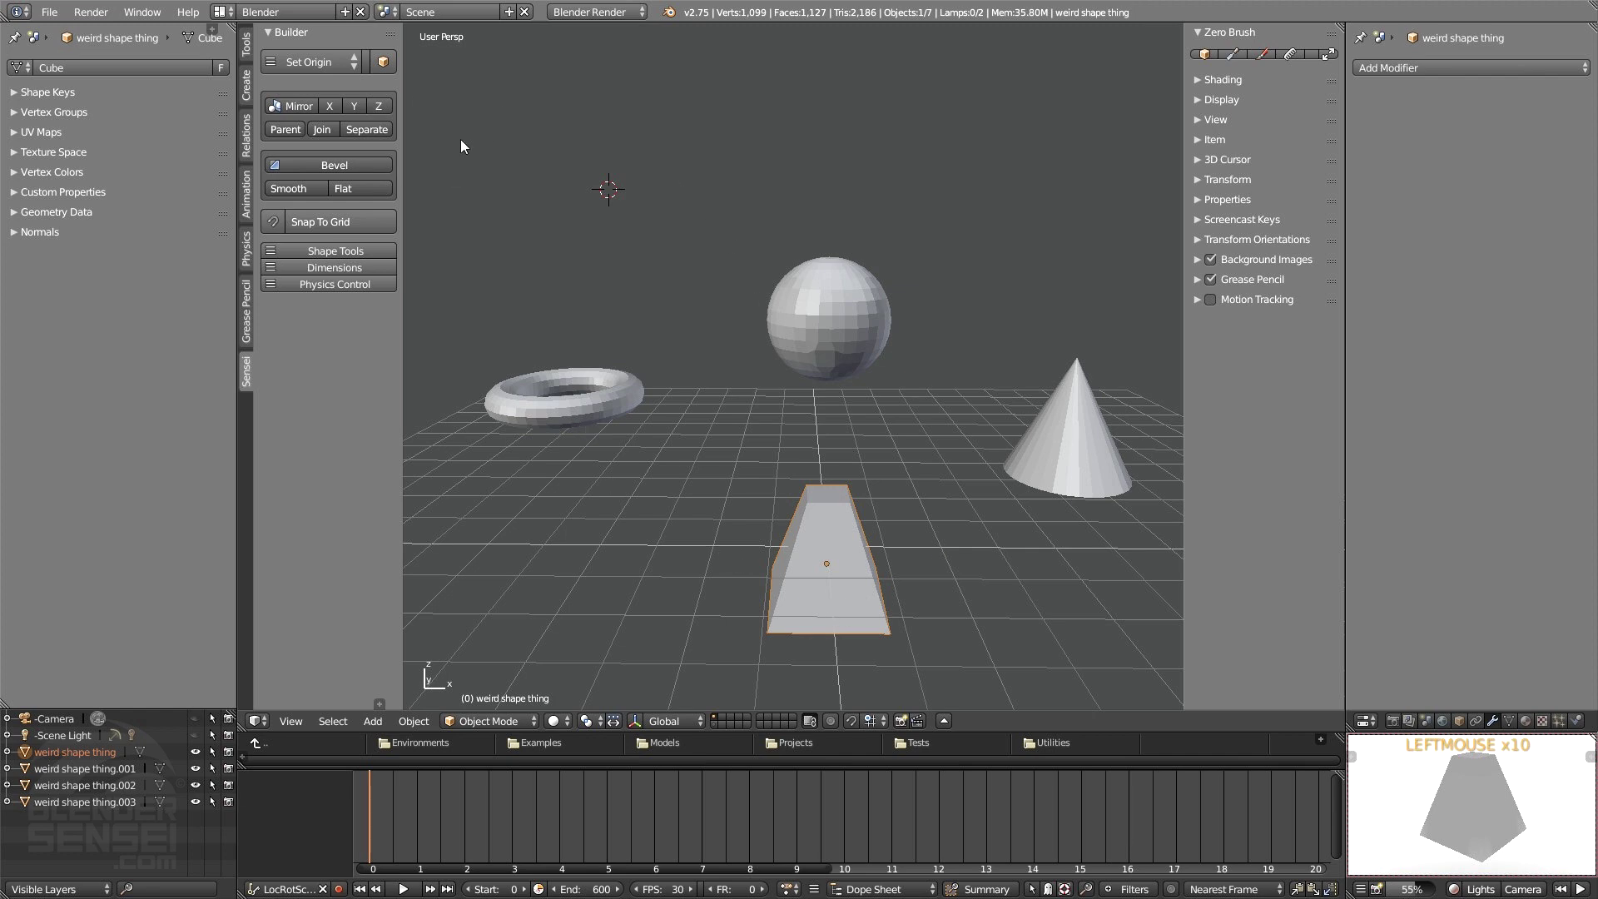
Join the tapered block, torus, sphere and cone into one object, with the cone as the active object.
{"action": "middle_click_drag", "start_coordinate": [756, 313], "coordinate": [633, 542]}
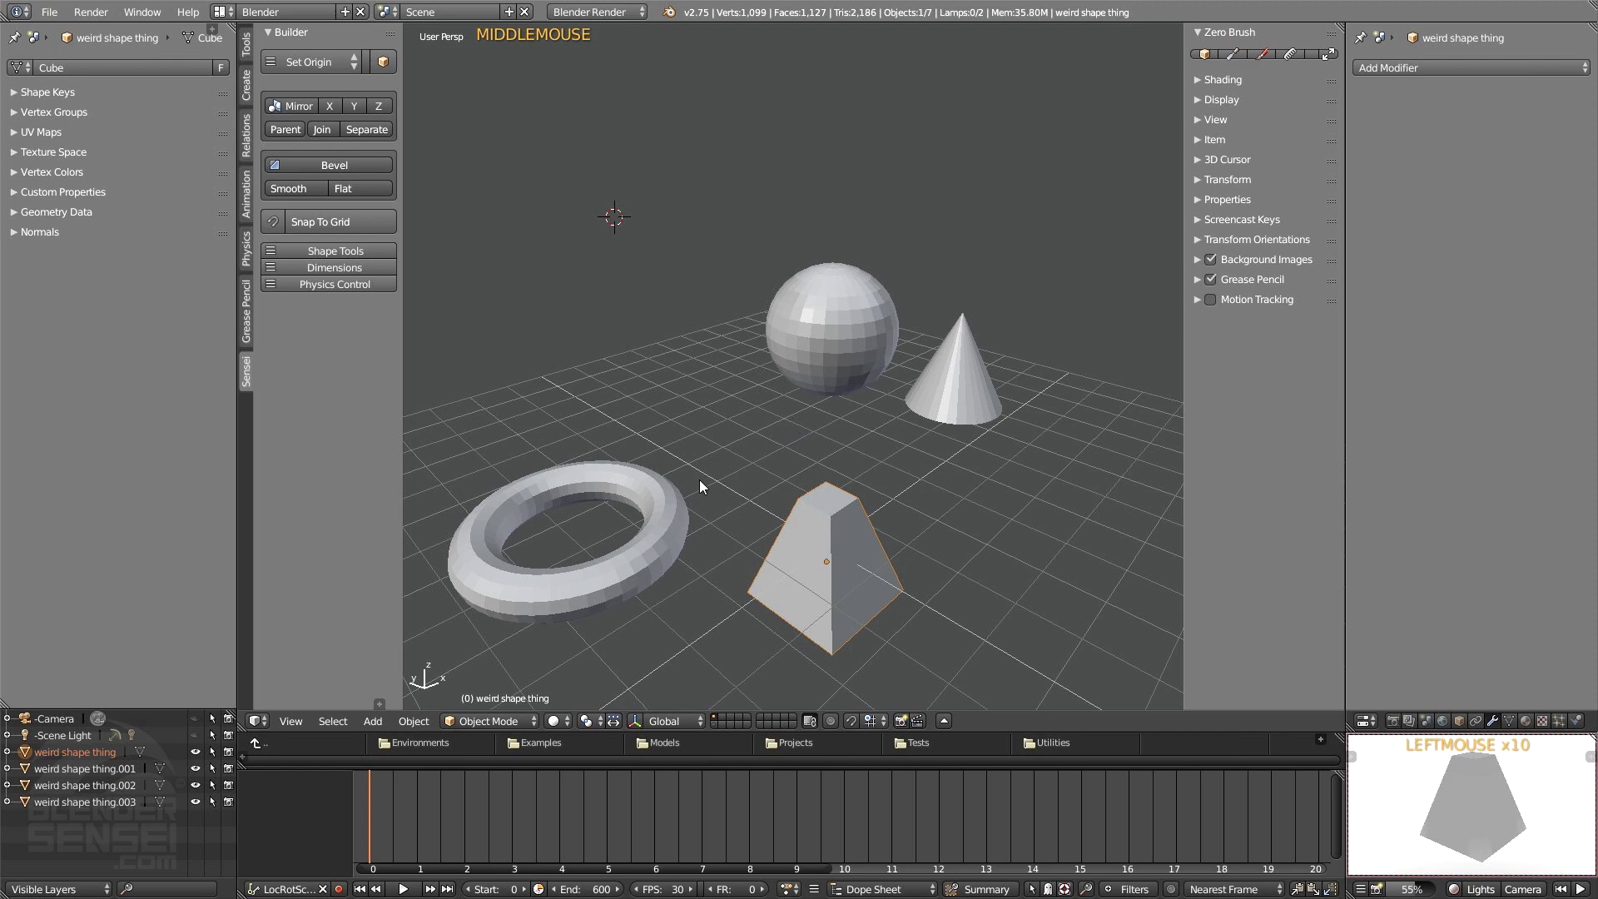
{"action": "middle_click_drag", "start_coordinate": [738, 467], "coordinate": [758, 413]}
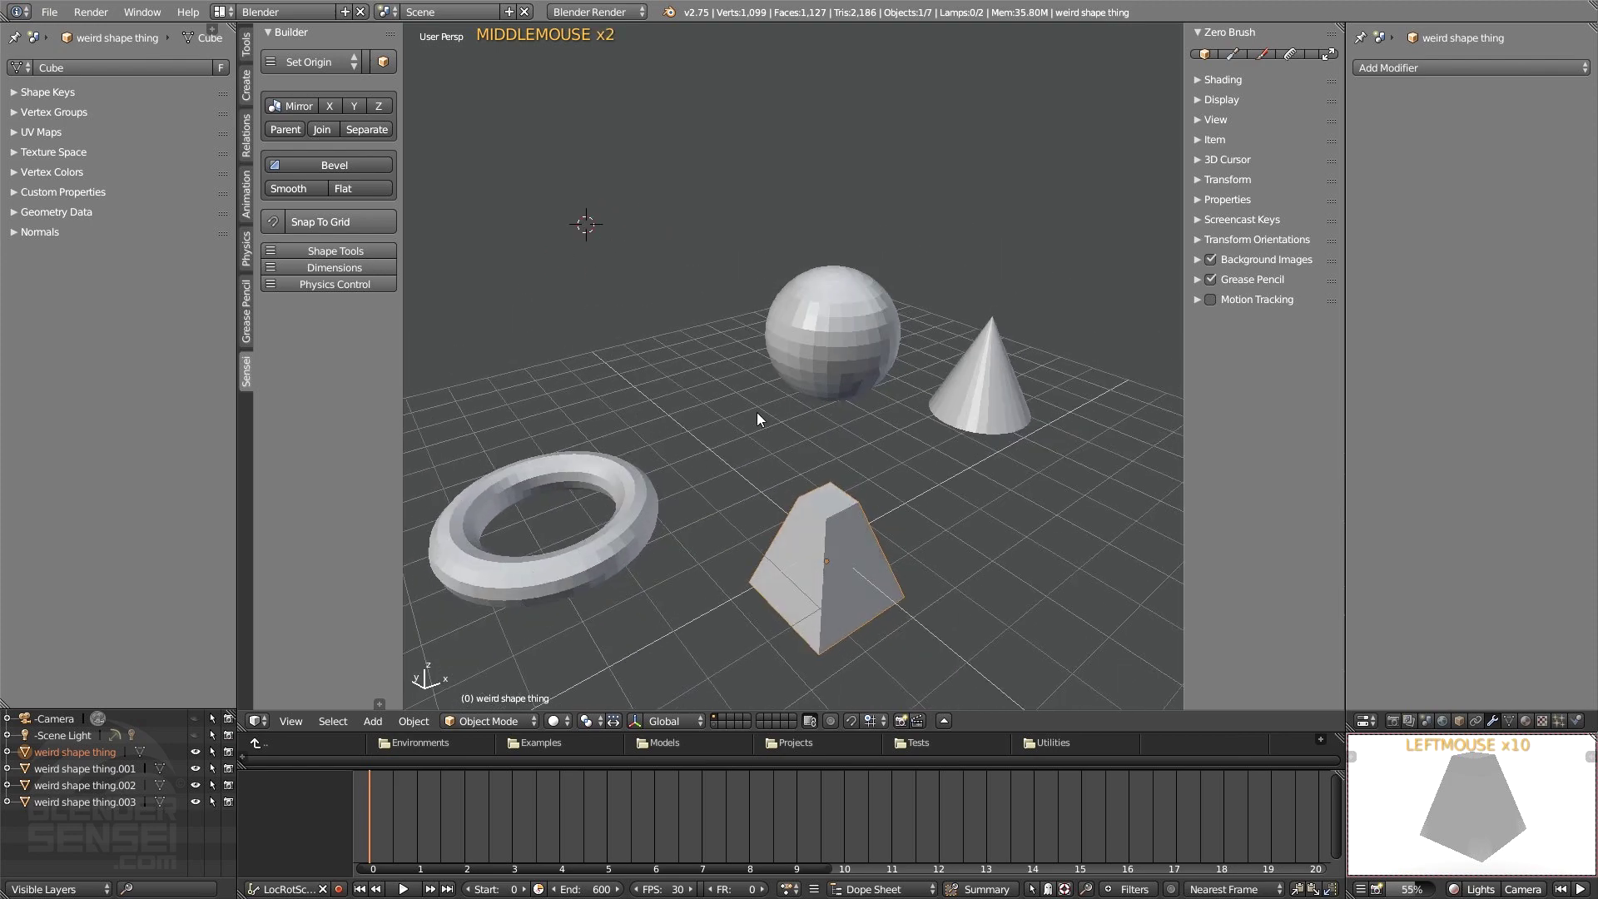
{"action": "left_click_drag", "start_coordinate": [756, 416], "coordinate": [669, 466]}
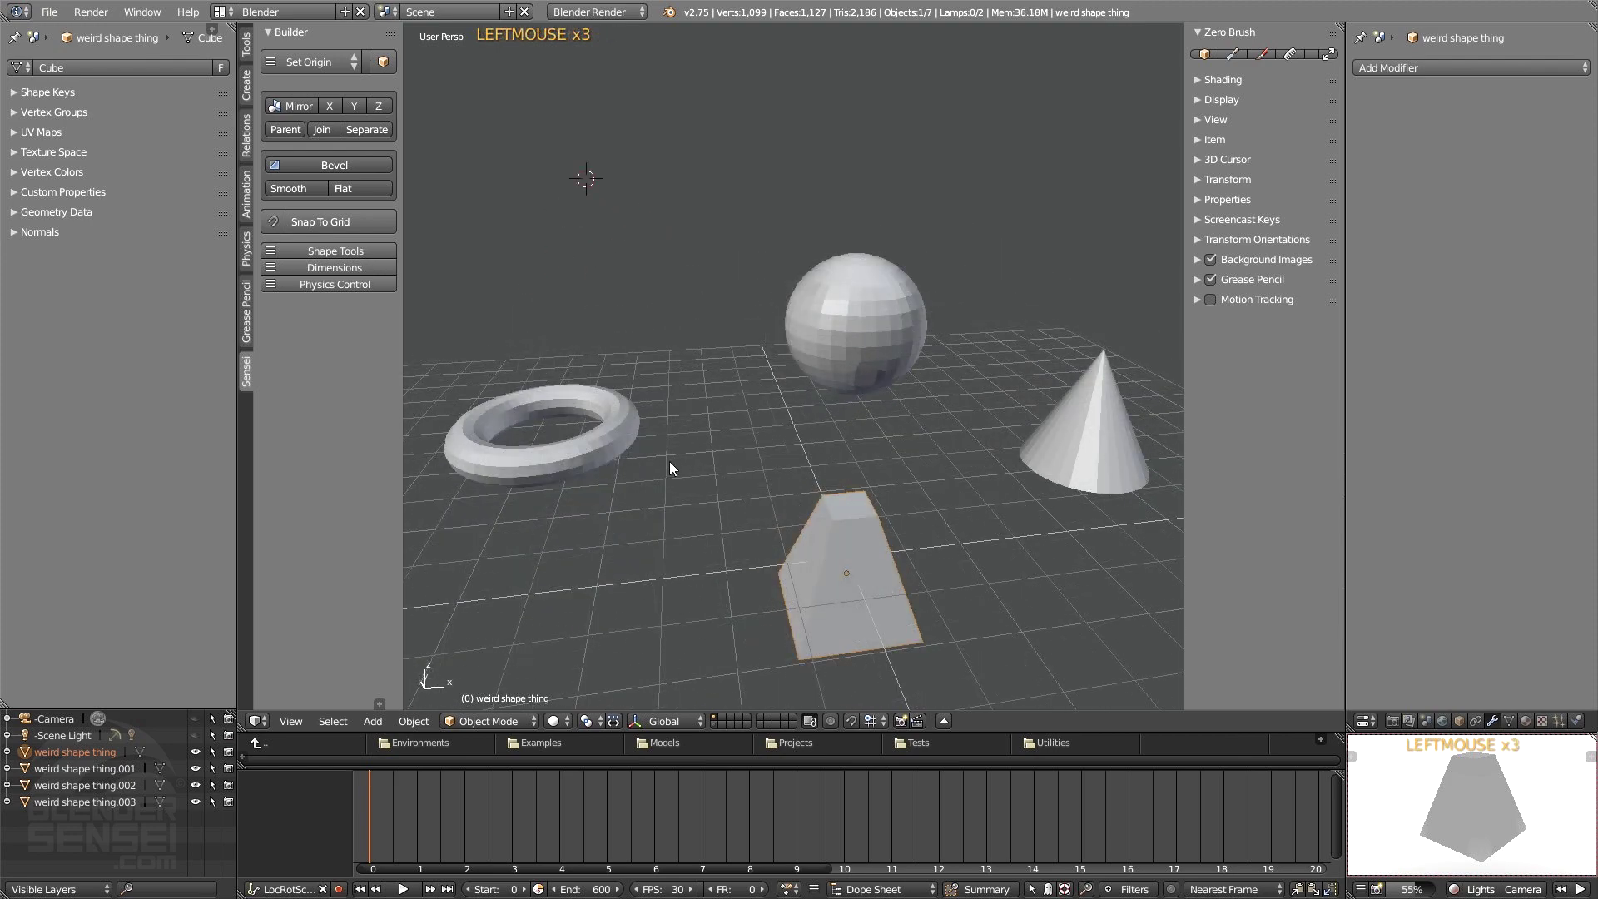
{"action": "left_click", "coordinate": [616, 441], "text": "shift"}
{"action": "left_click", "coordinate": [851, 348], "text": "shift"}
{"action": "left_click", "coordinate": [1079, 456], "text": "shift"}
{"action": "middle_click_drag", "start_coordinate": [1079, 456], "coordinate": [974, 466]}
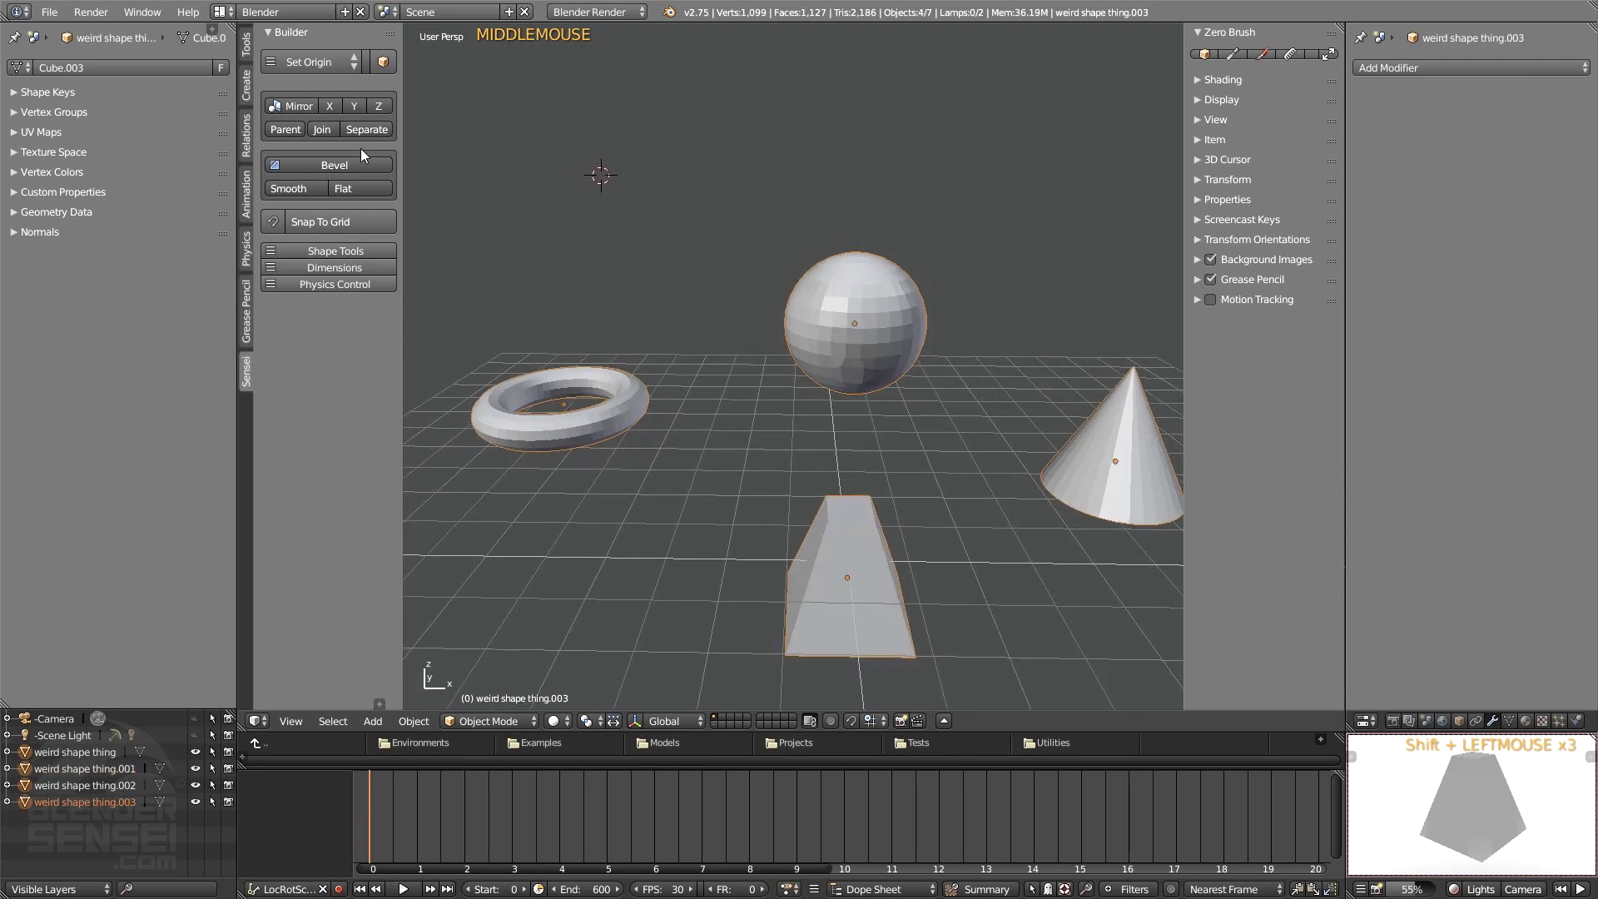
{"action": "left_click", "coordinate": [321, 129]}
{"action": "middle_click_drag", "start_coordinate": [613, 341], "coordinate": [653, 344]}
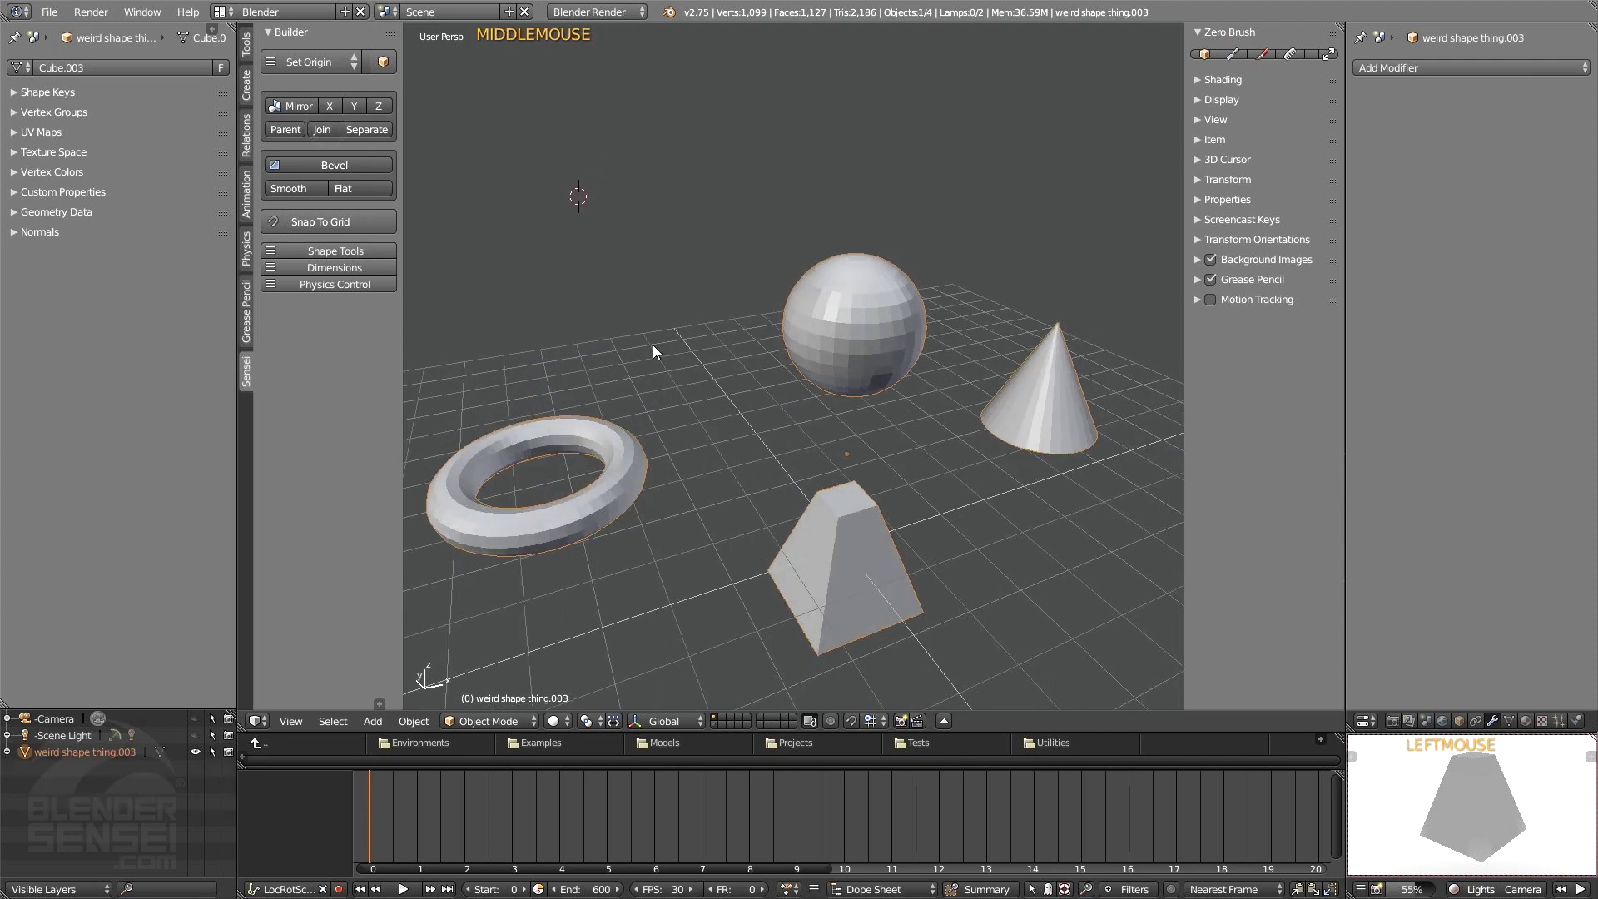
In Edit Mode, bridge one outer face of the torus to a facing face on the sphere.
{"action": "key", "text": "Tab"}
{"action": "scroll", "coordinate": [689, 428], "scroll_direction": "up", "scroll_amount": 2}
{"action": "scroll", "coordinate": [749, 292], "scroll_direction": "up", "scroll_amount": 1}
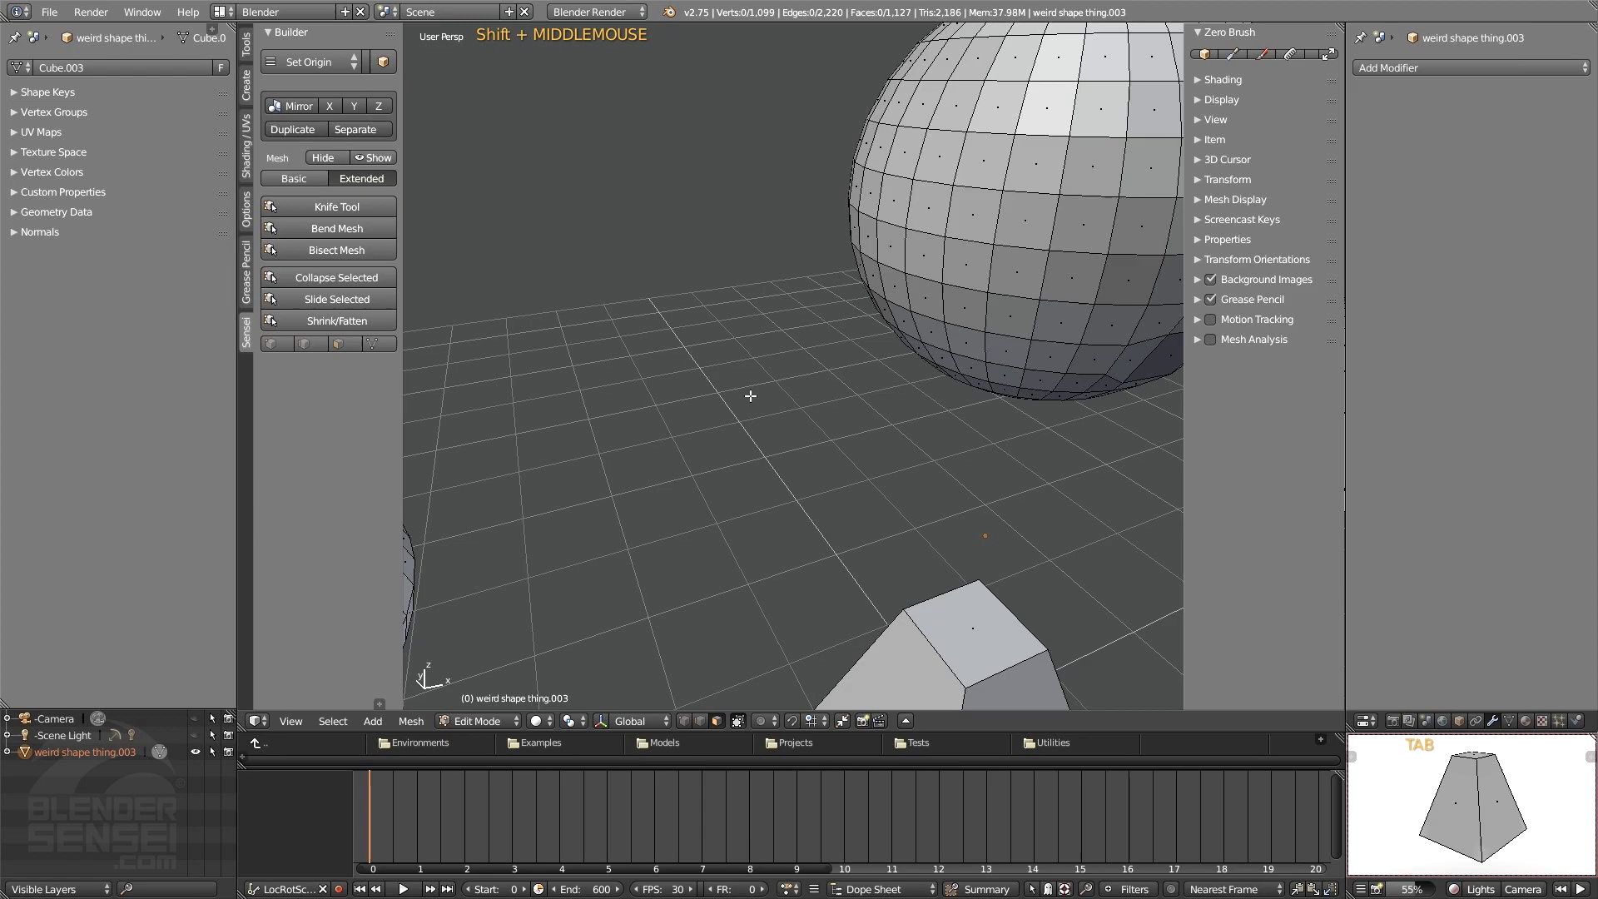
{"action": "middle_click_drag", "start_coordinate": [749, 292], "coordinate": [749, 392]}
{"action": "left_click", "coordinate": [618, 345]}
{"action": "left_click", "coordinate": [618, 345]}
{"action": "left_click", "coordinate": [845, 148], "text": "shift"}
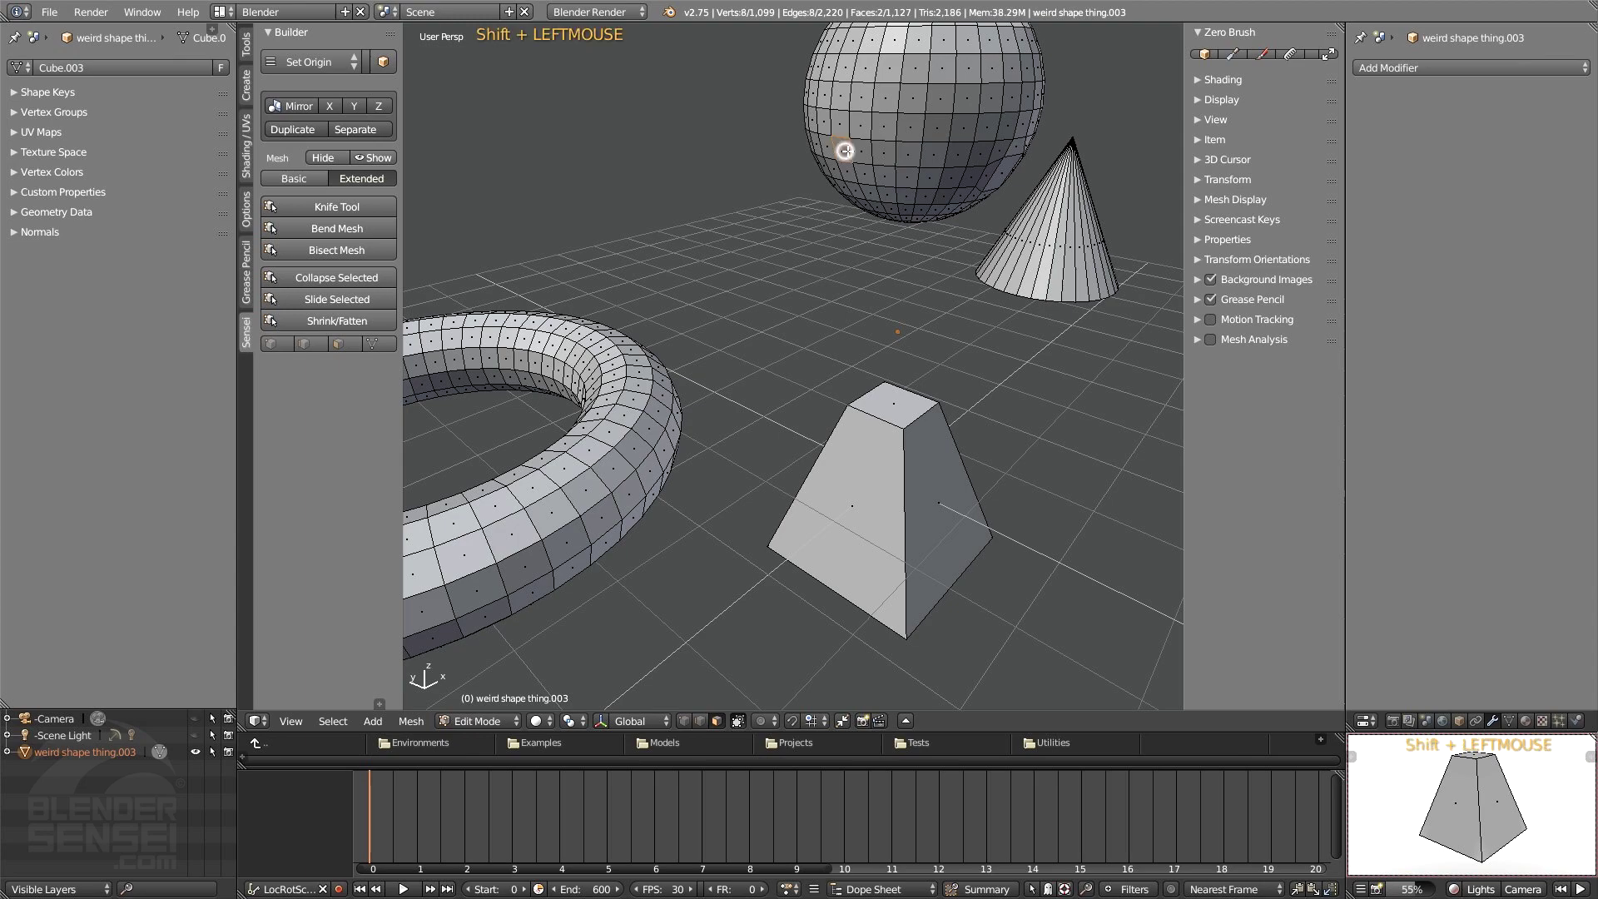
{"action": "middle_click_drag", "start_coordinate": [845, 148], "coordinate": [913, 162]}
{"action": "key", "text": "f"}
{"action": "middle_click_drag", "start_coordinate": [802, 218], "coordinate": [765, 252]}
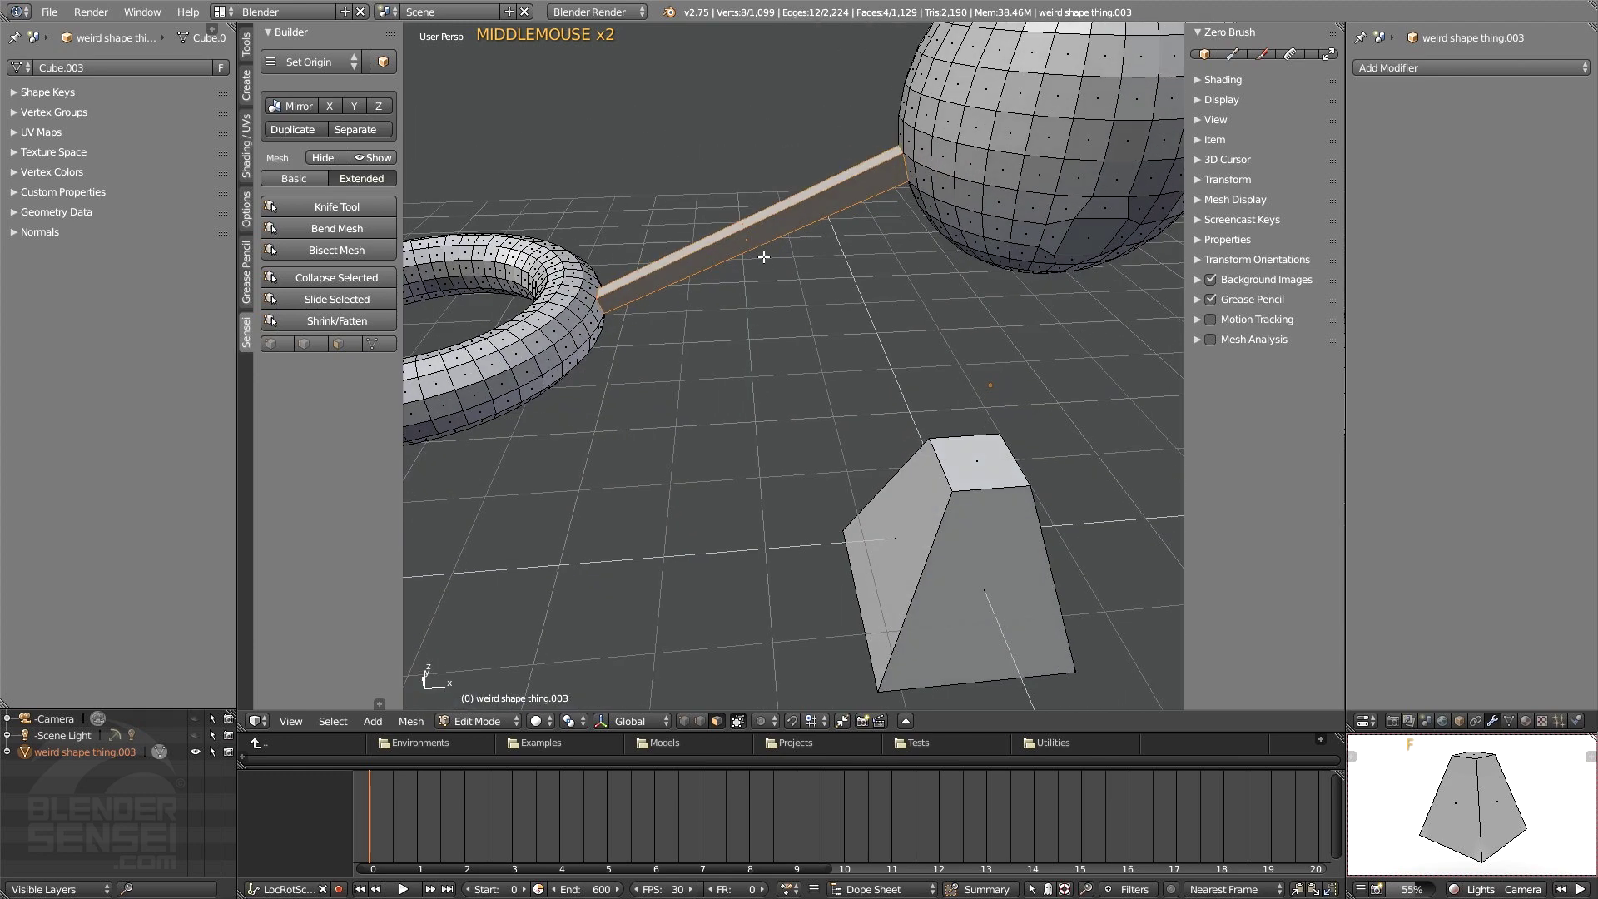
Return to Object Mode and try rotating and scaling the joined object as a whole.
{"action": "key", "text": "Tab"}
{"action": "scroll", "coordinate": [769, 255], "scroll_direction": "down", "scroll_amount": 3}
{"action": "middle_click_drag", "start_coordinate": [889, 372], "coordinate": [824, 433], "text": "shift"}
{"action": "key", "text": "r"}
{"action": "right_click", "coordinate": [862, 522]}
{"action": "key", "text": "s"}
{"action": "left_click", "coordinate": [782, 413]}
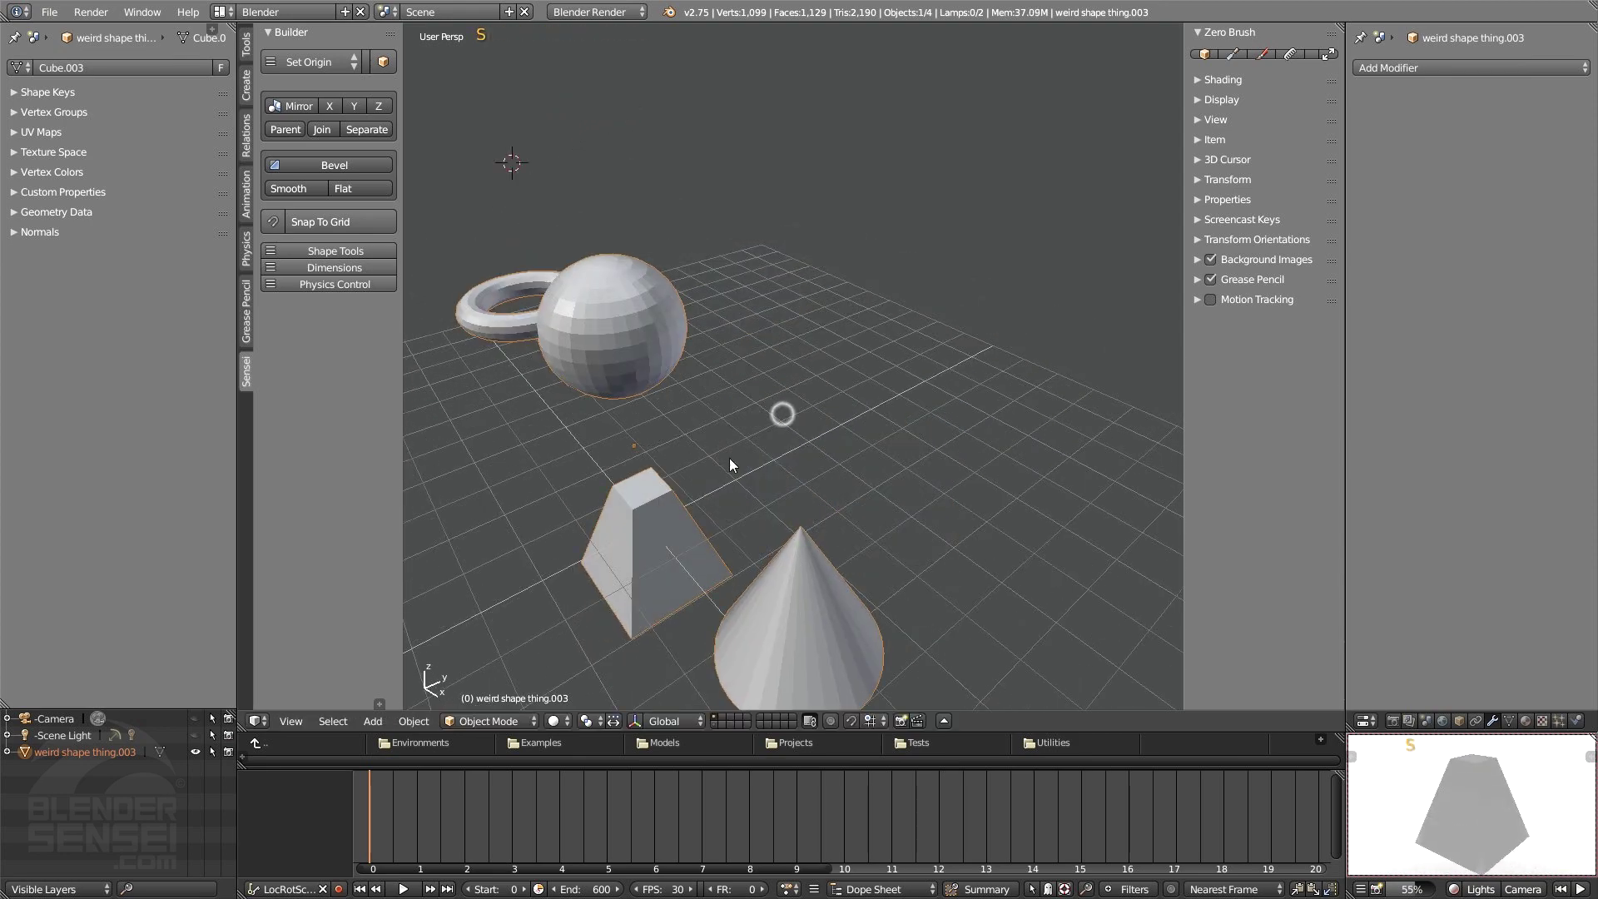
Separate the joined object into its unconnected parts and select the bridged torus-and-sphere piece.
{"action": "middle_click_drag", "start_coordinate": [732, 464], "coordinate": [402, 141]}
{"action": "left_click", "coordinate": [380, 132]}
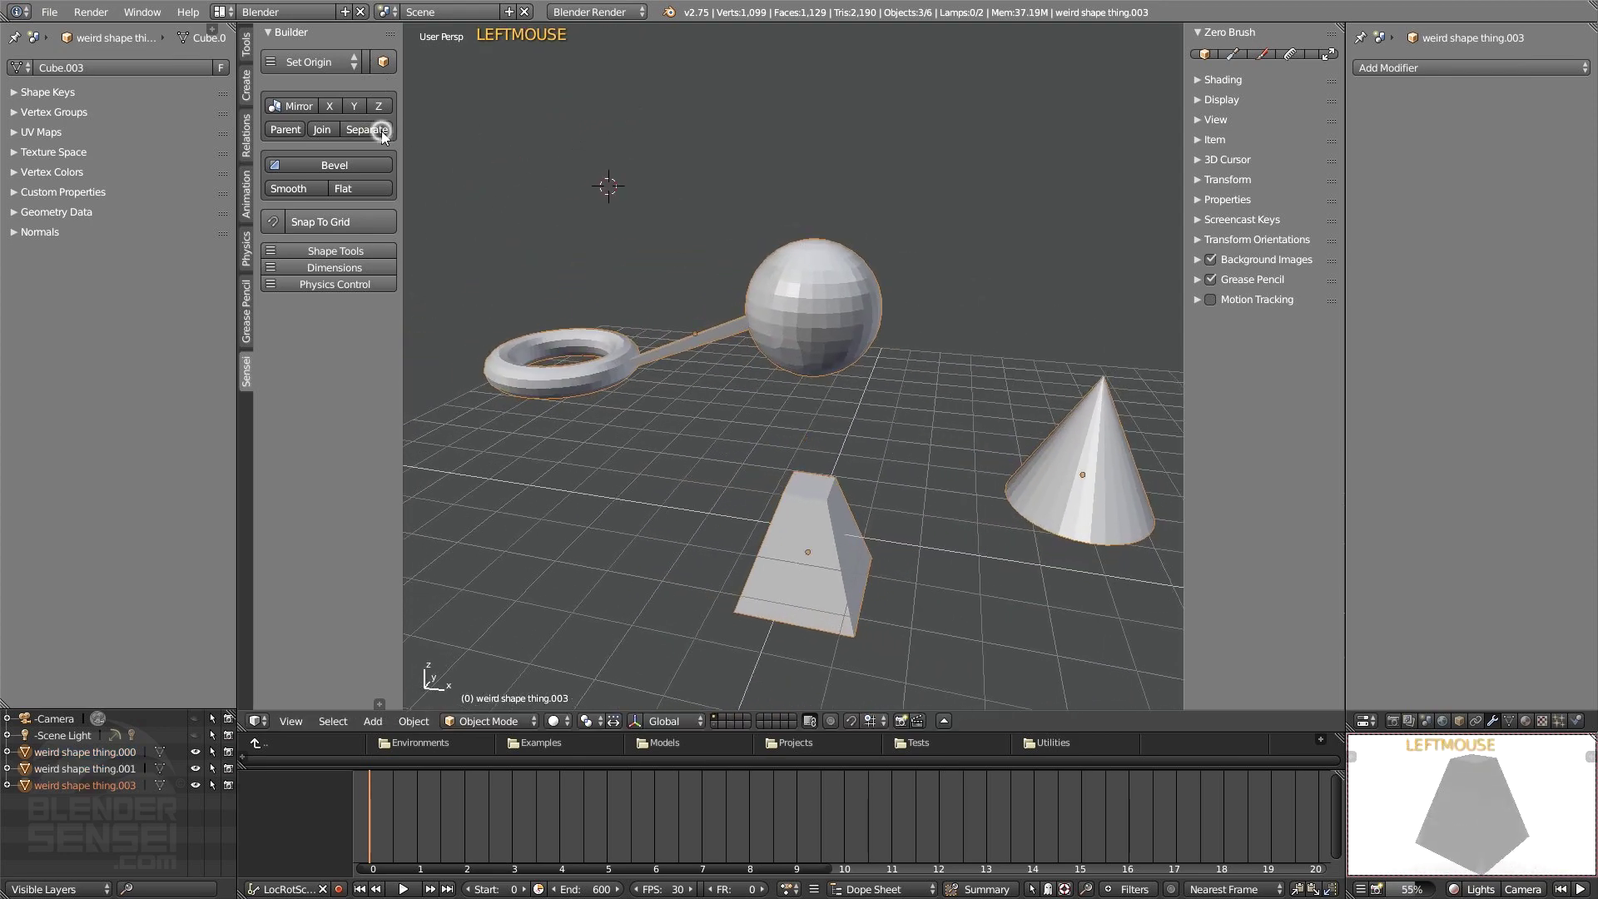
{"action": "middle_click_drag", "start_coordinate": [862, 416], "coordinate": [797, 301]}
{"action": "left_click", "coordinate": [629, 399]}
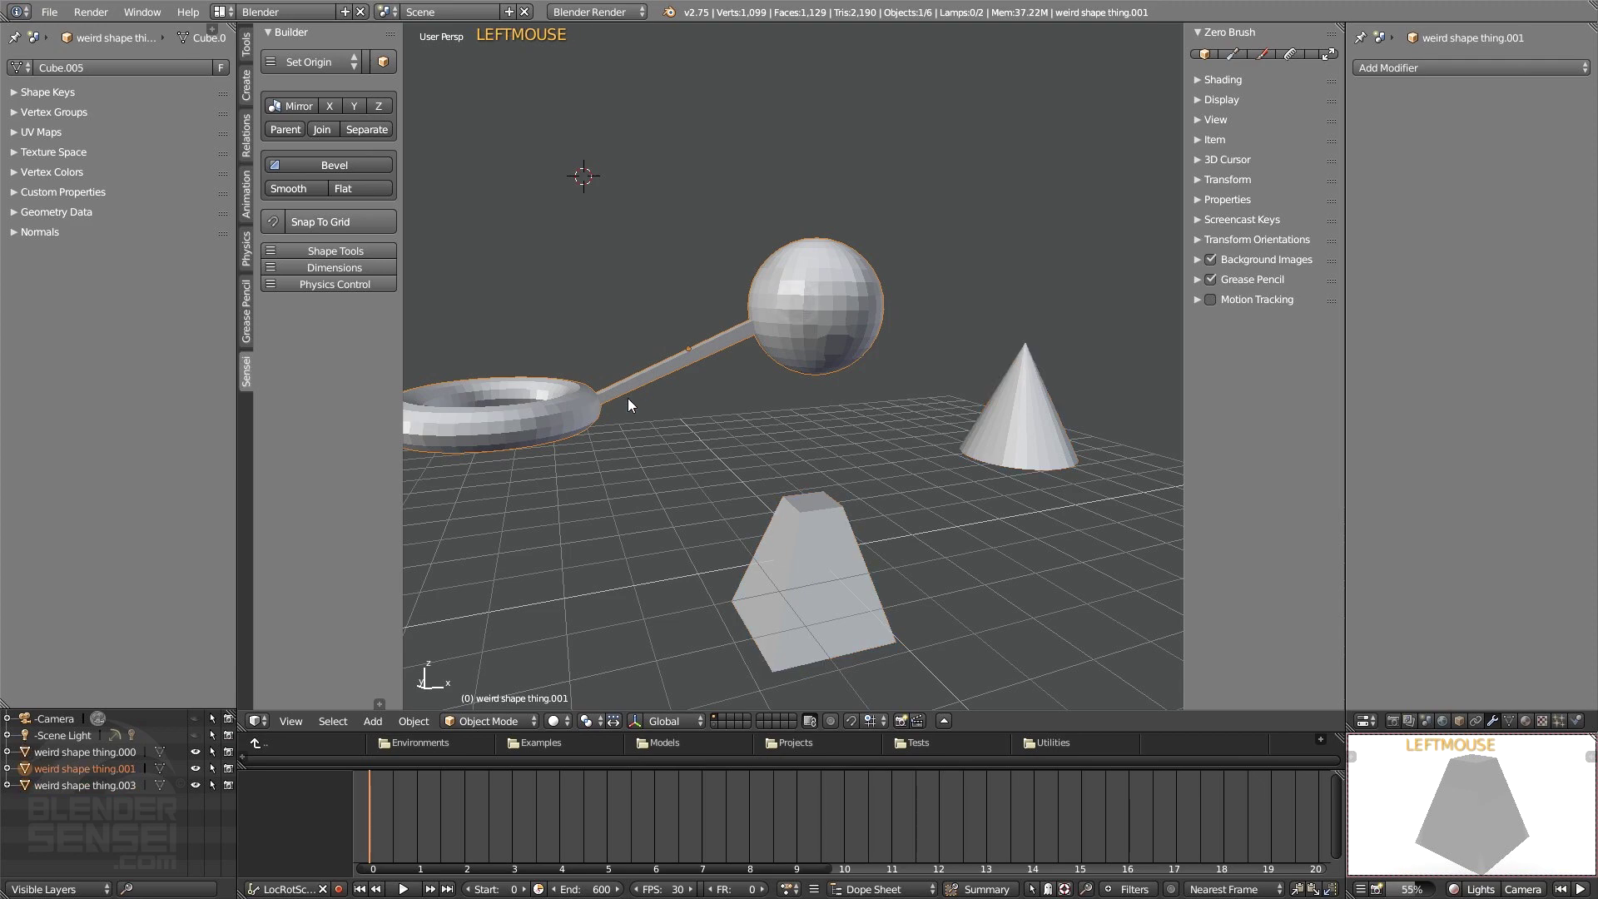
{"action": "left_click", "coordinate": [1011, 428]}
{"action": "middle_click_drag", "start_coordinate": [1012, 429], "coordinate": [806, 509]}
{"action": "left_click", "coordinate": [798, 286]}
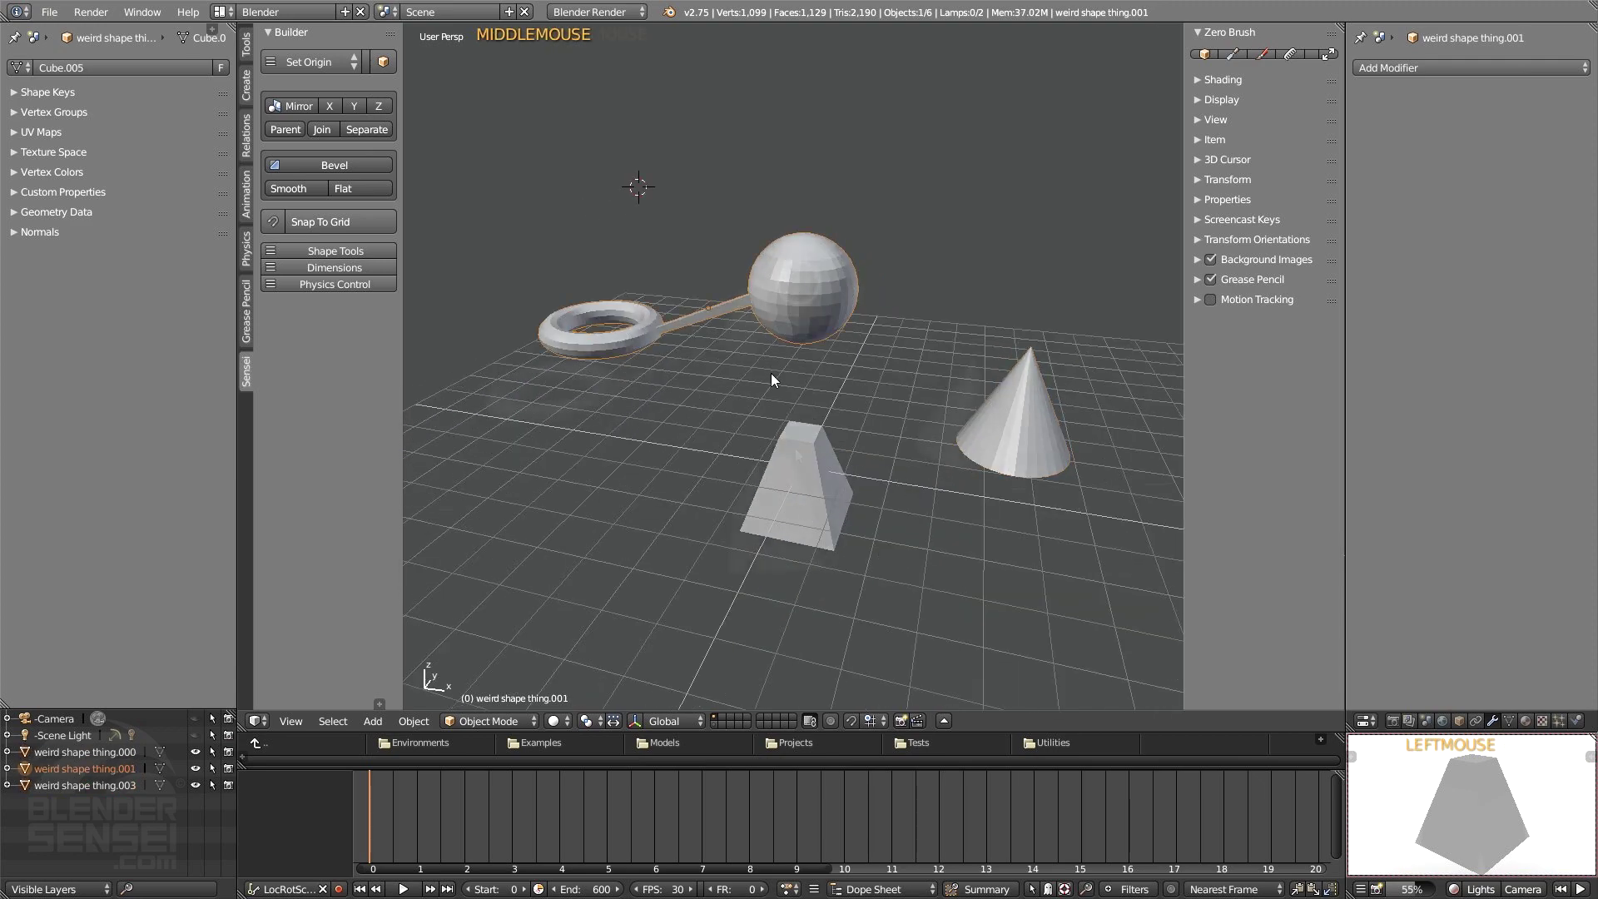
{"action": "middle_click_drag", "start_coordinate": [771, 372], "coordinate": [762, 486]}
{"action": "scroll", "coordinate": [537, 698], "scroll_direction": "up", "scroll_amount": 2}
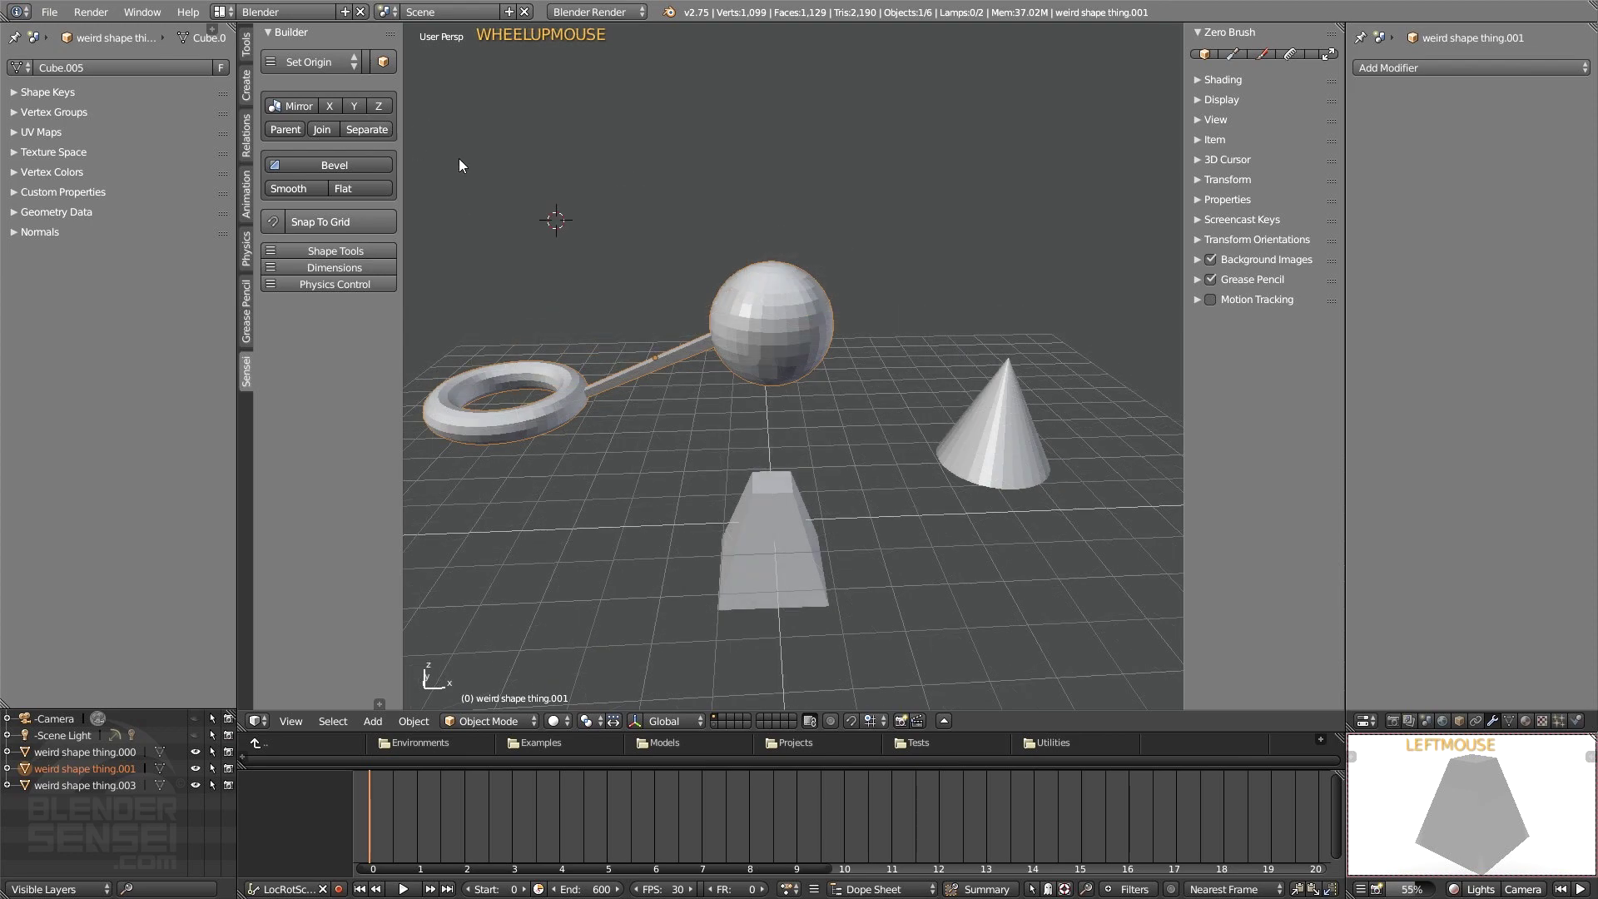
{"action": "middle_click_drag", "start_coordinate": [695, 374], "coordinate": [801, 420]}
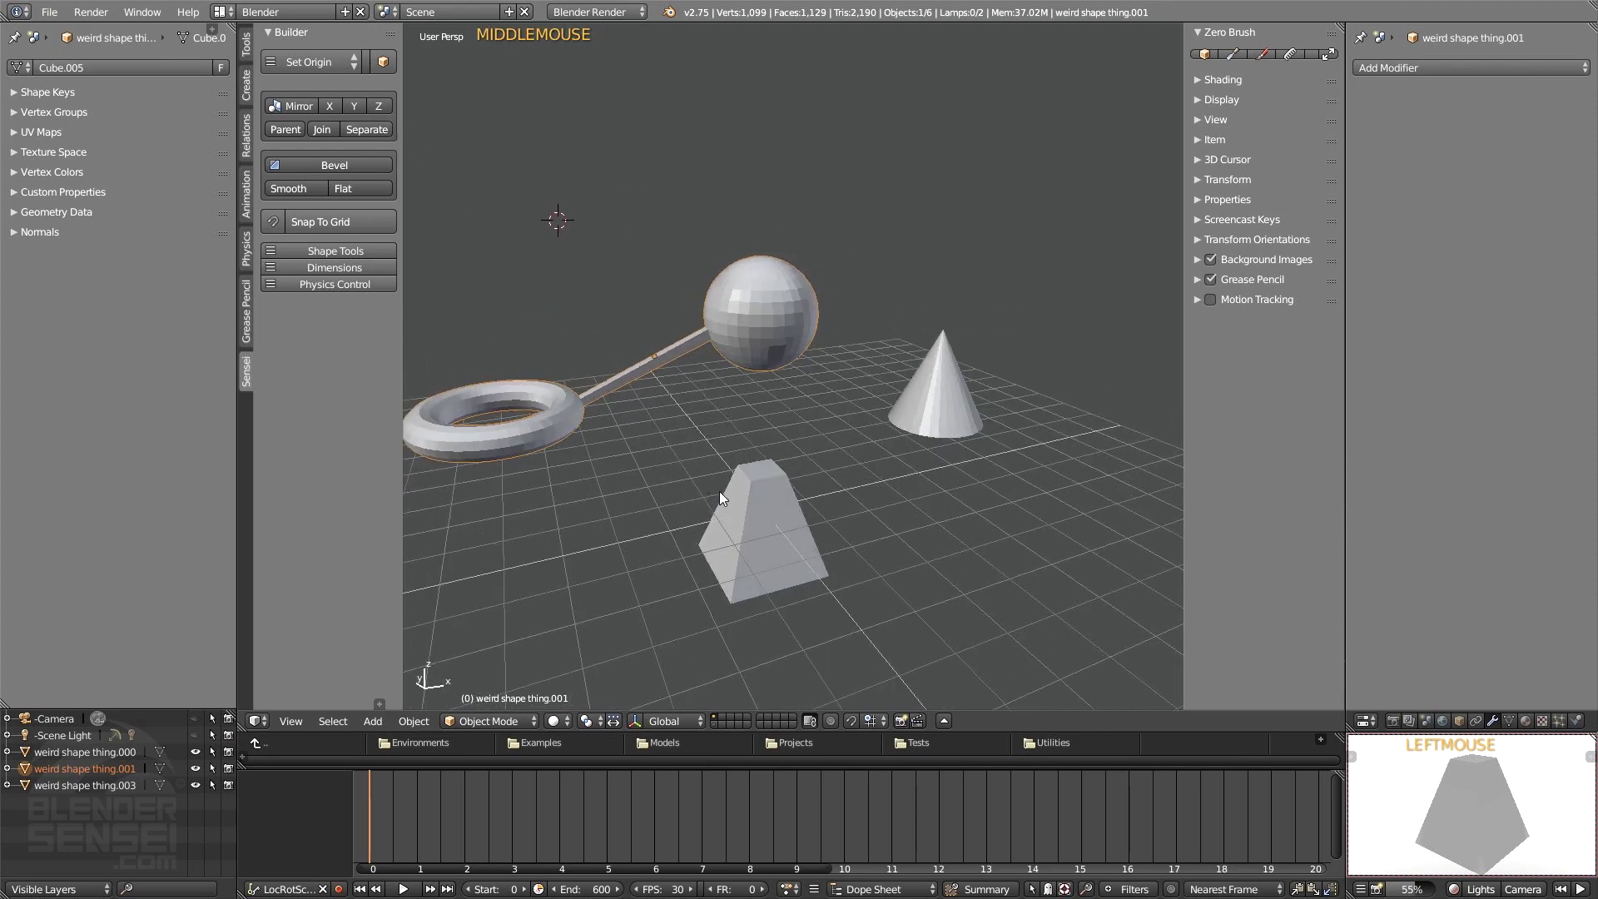
{"action": "middle_click_drag", "start_coordinate": [781, 482], "coordinate": [727, 471]}
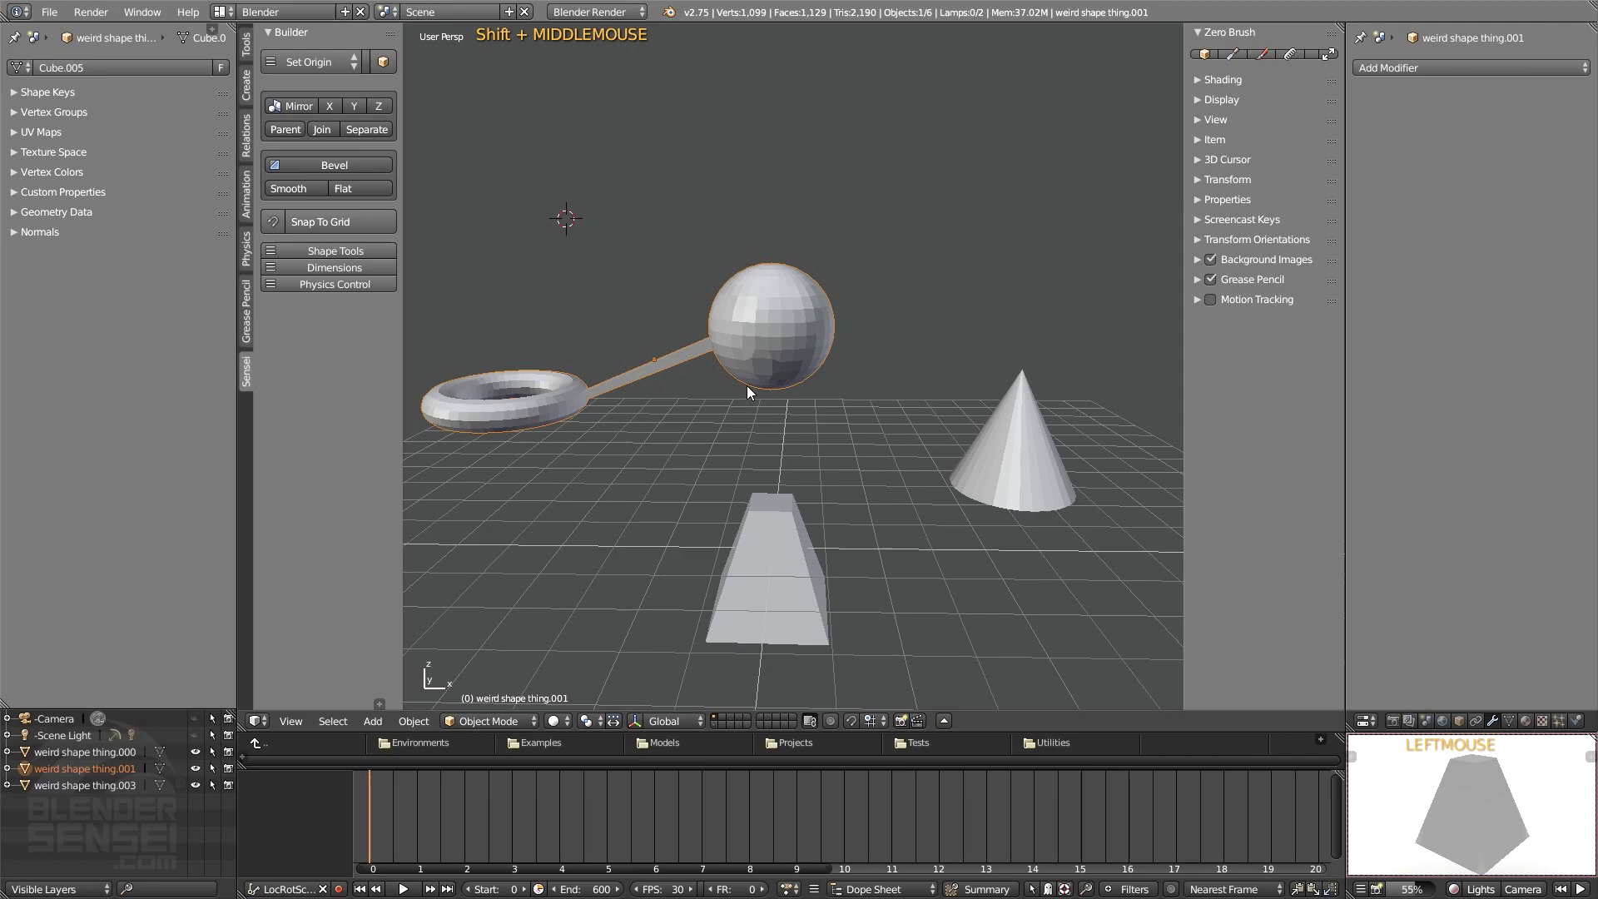
In Edit Mode, separate four adjacent face loops of the torus into their own object and move that piece away from the ring.
{"action": "middle_click_drag", "start_coordinate": [746, 387], "coordinate": [840, 435], "text": "ctrl"}
{"action": "key", "text": "Tab"}
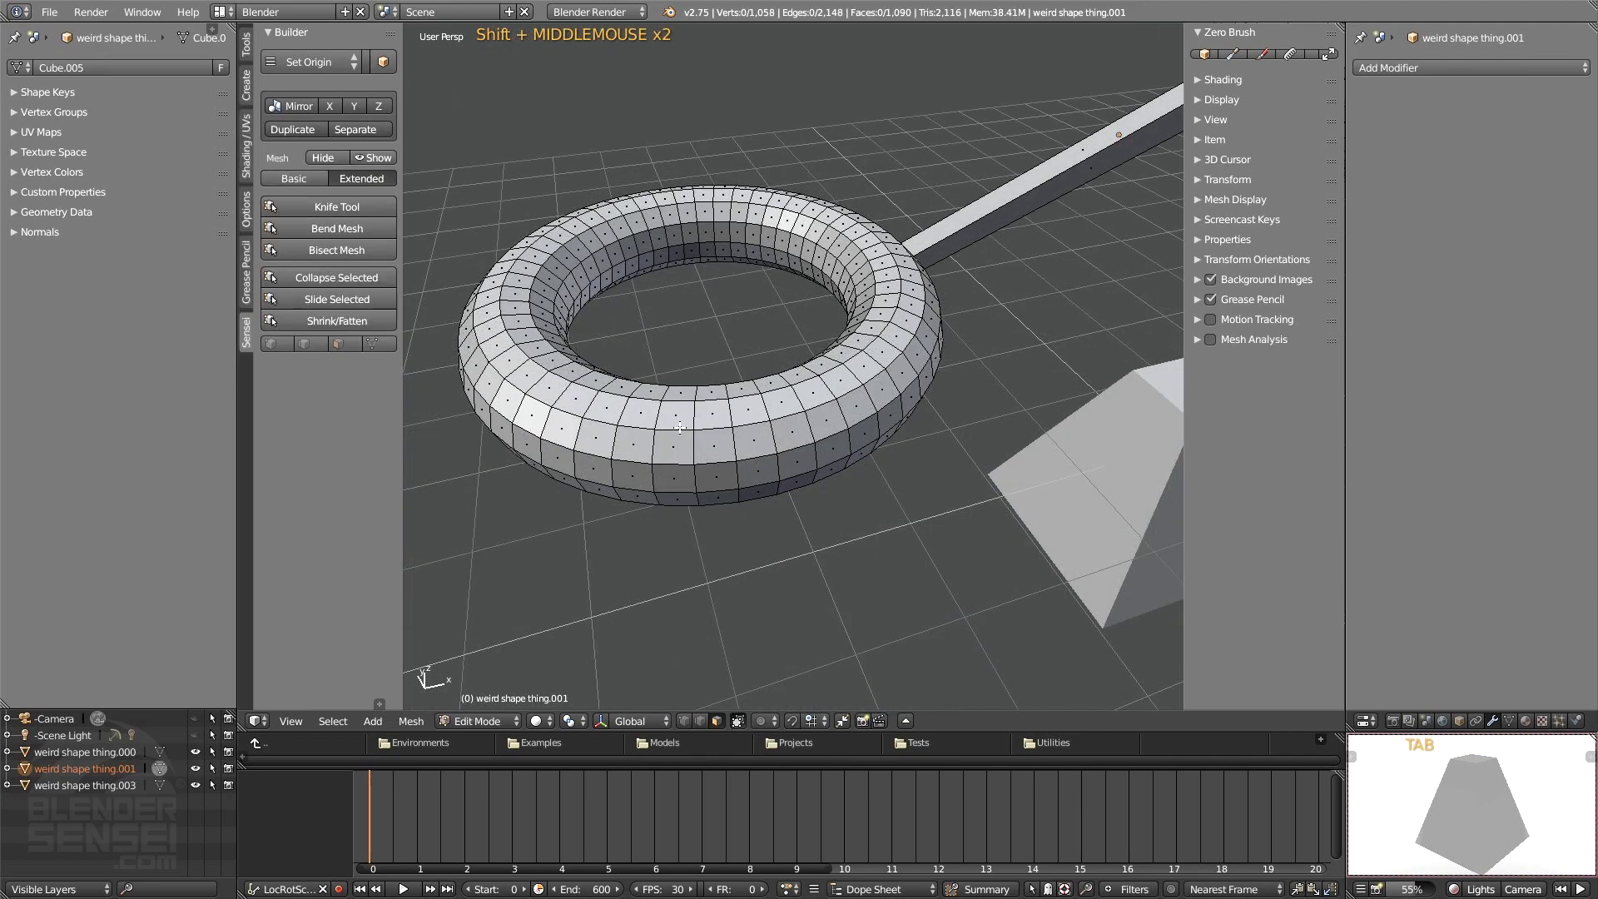
{"action": "left_click", "coordinate": [677, 428], "text": "alt"}
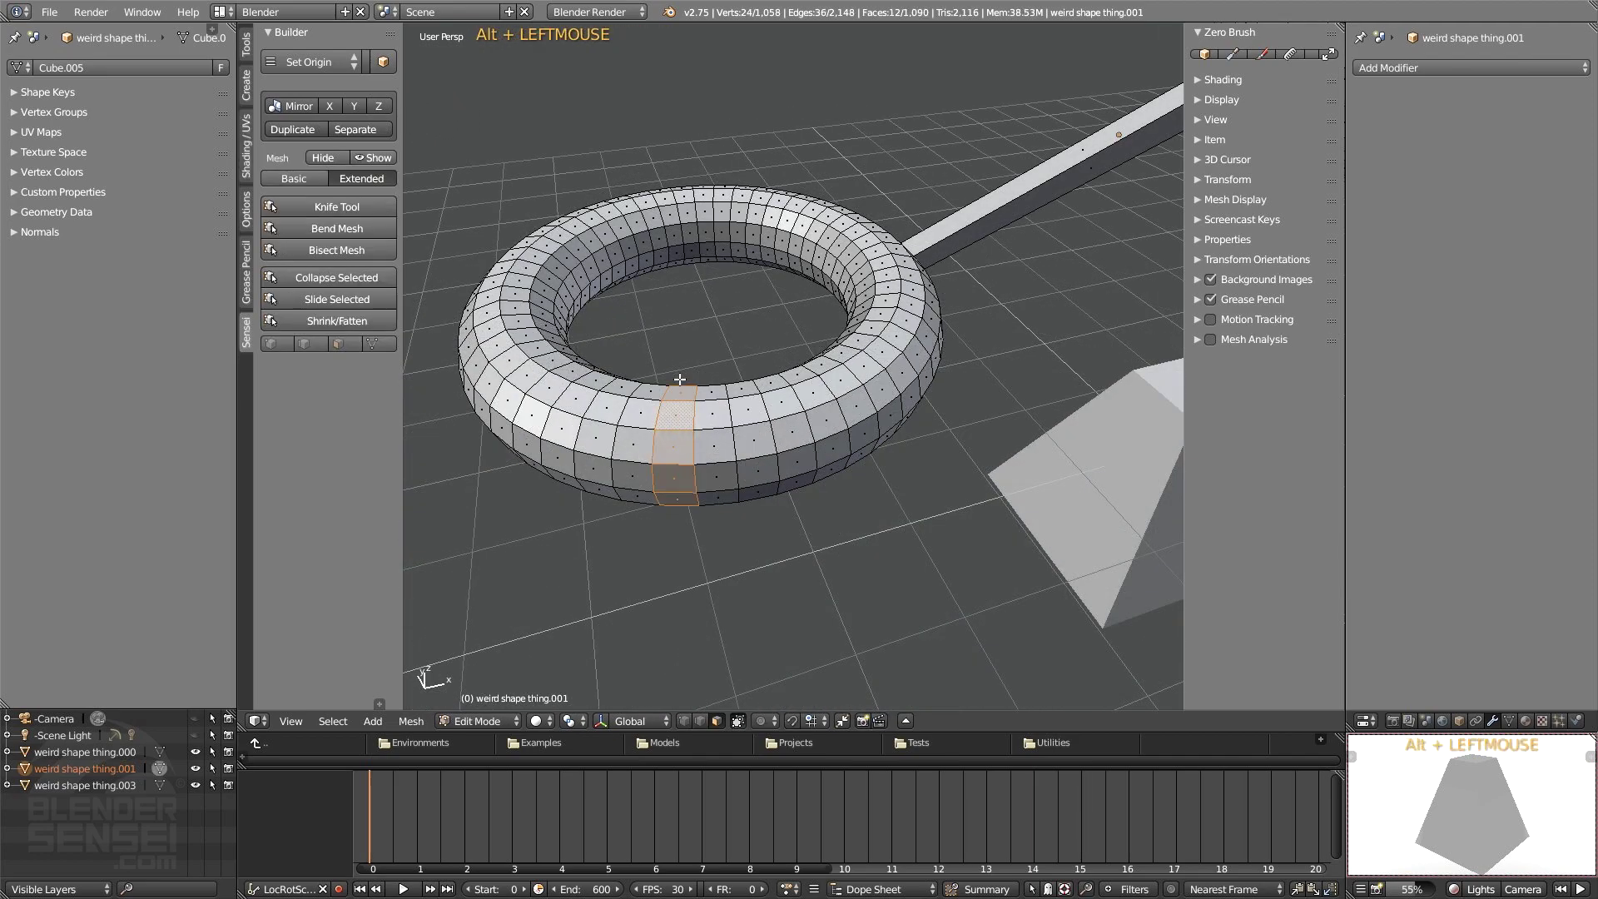
{"action": "middle_click_drag", "start_coordinate": [660, 538], "coordinate": [653, 528]}
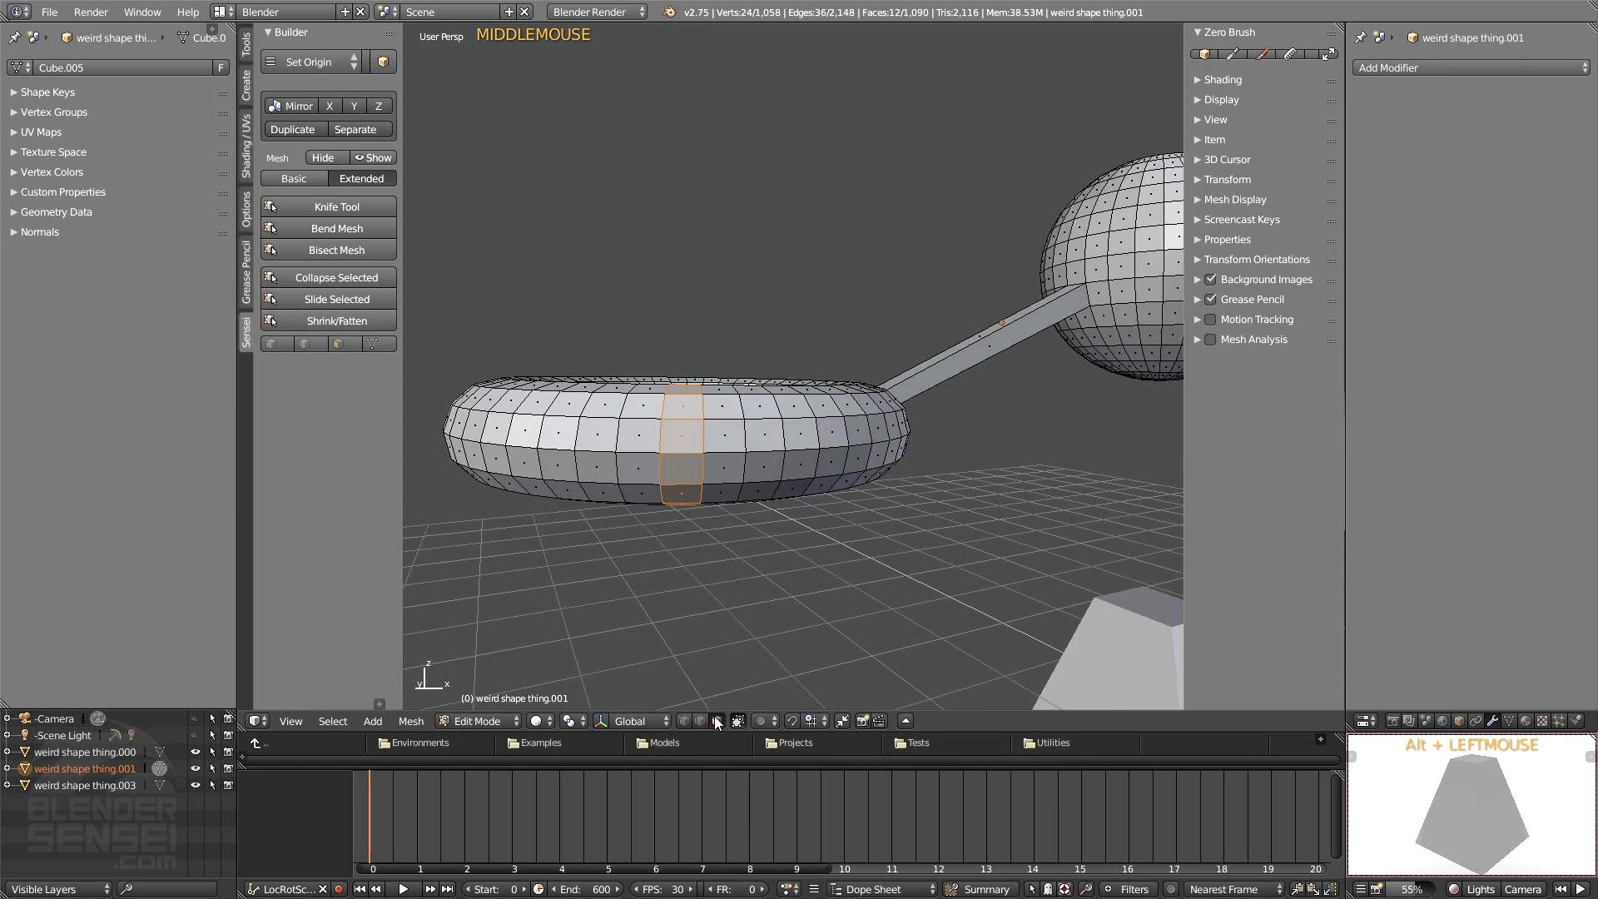
{"action": "middle_click_drag", "start_coordinate": [699, 579], "coordinate": [731, 366]}
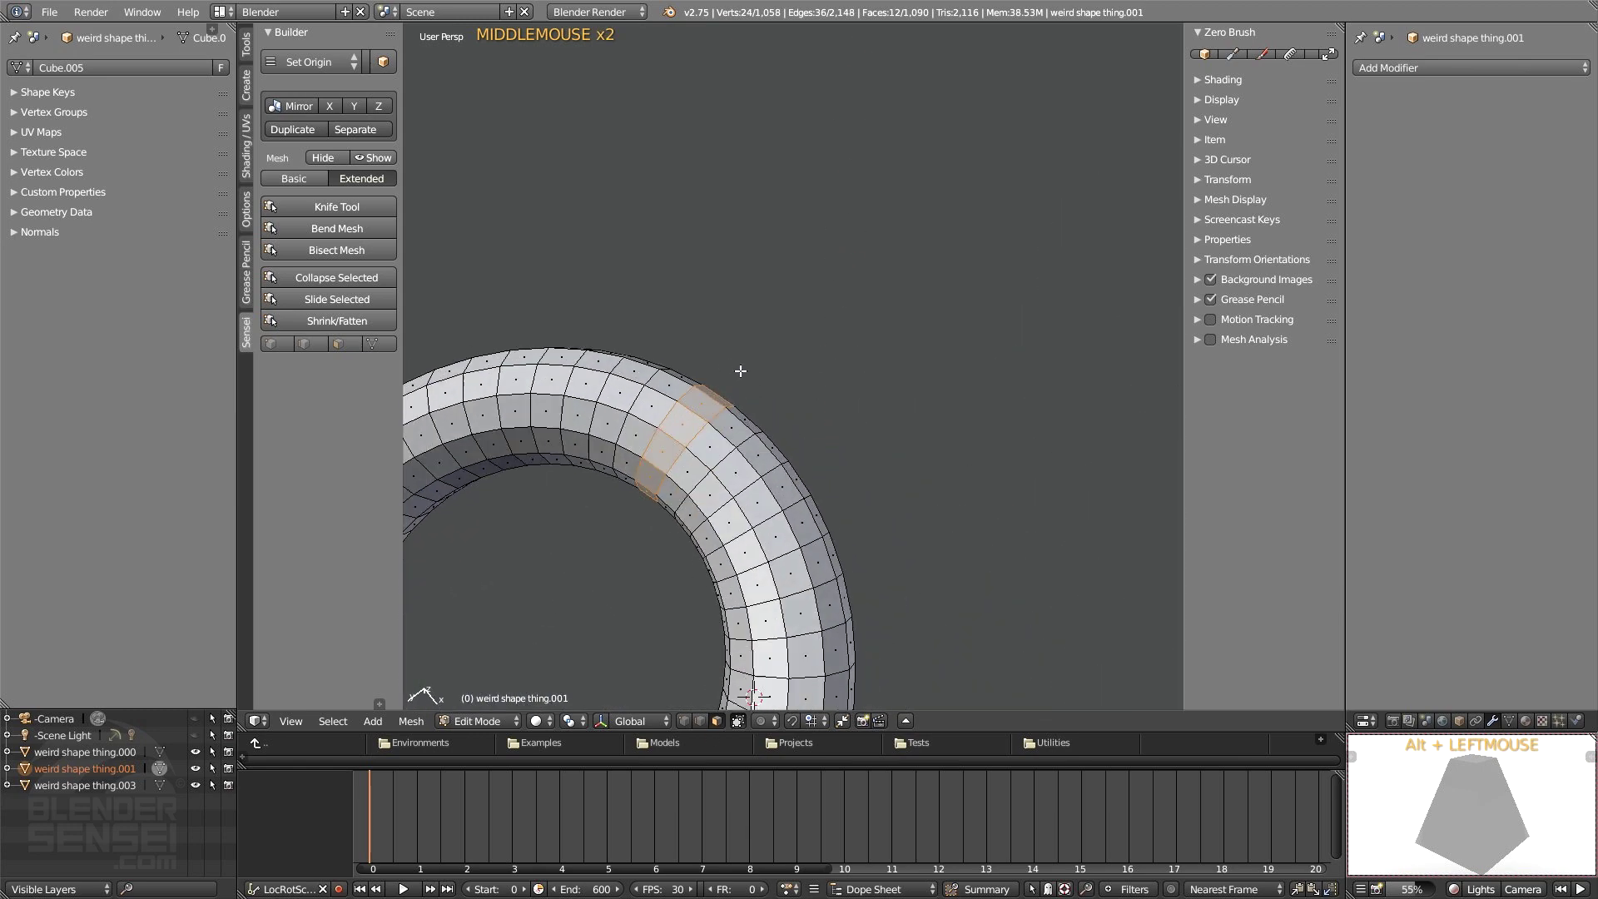
{"action": "middle_click_drag", "start_coordinate": [741, 370], "coordinate": [678, 401]}
{"action": "left_click", "coordinate": [712, 437], "text": "alt+shift"}
{"action": "left_click", "coordinate": [754, 435], "text": "alt+shift"}
{"action": "left_click", "coordinate": [814, 459], "text": "alt+shift"}
{"action": "left_click", "coordinate": [814, 458], "text": "alt+shift"}
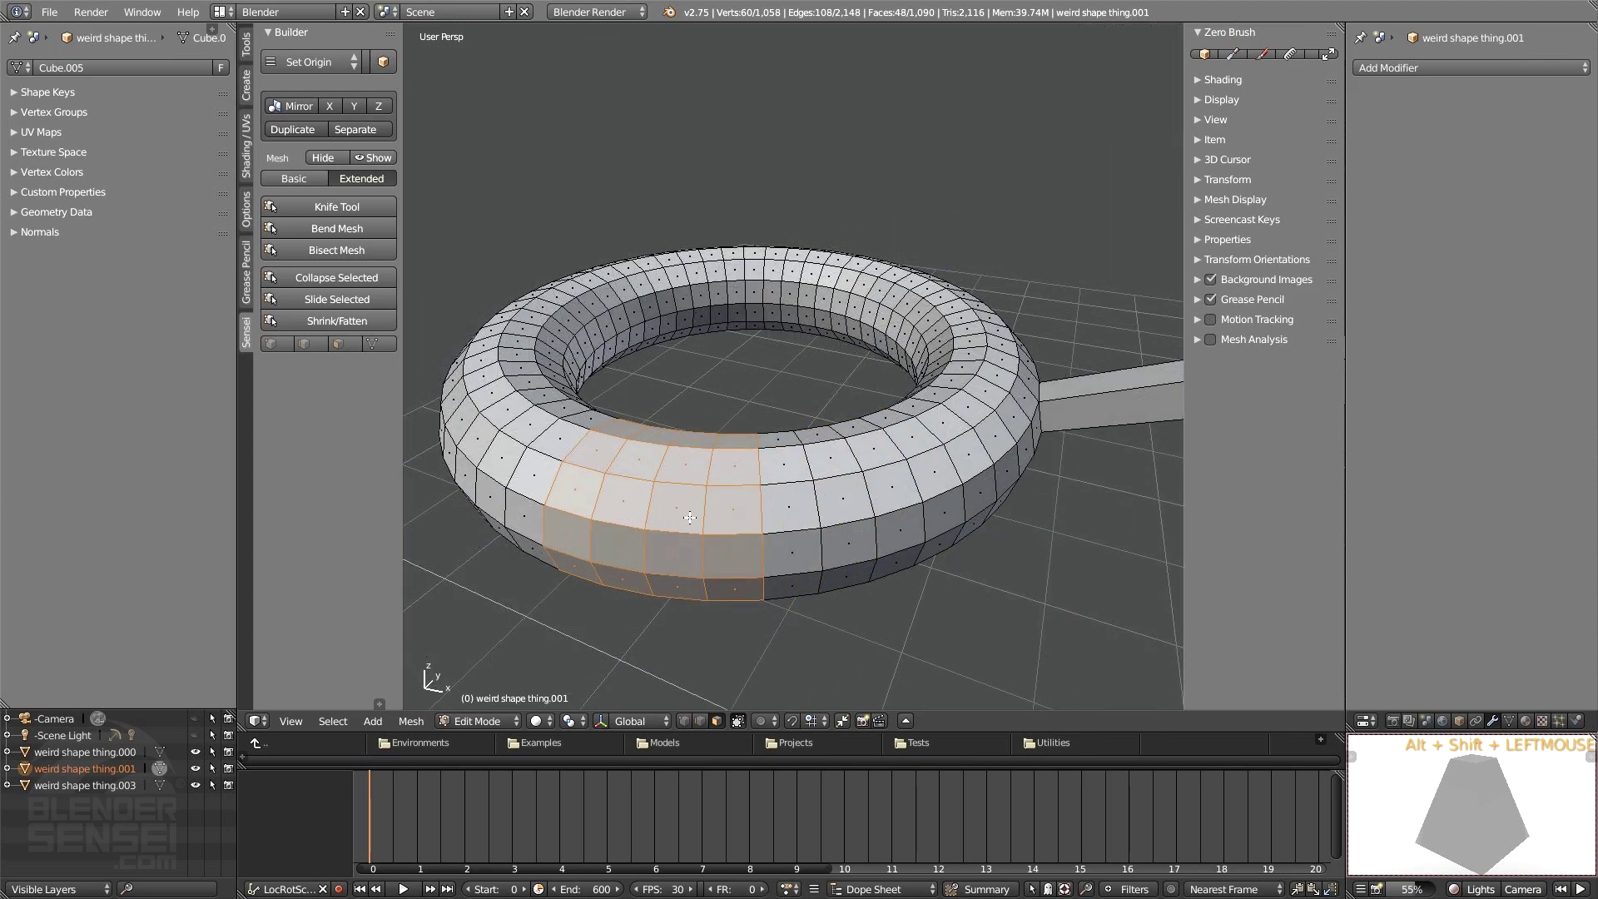
{"action": "middle_click_drag", "start_coordinate": [716, 486], "coordinate": [868, 444]}
{"action": "left_click", "coordinate": [374, 129]}
{"action": "key", "text": "g"}
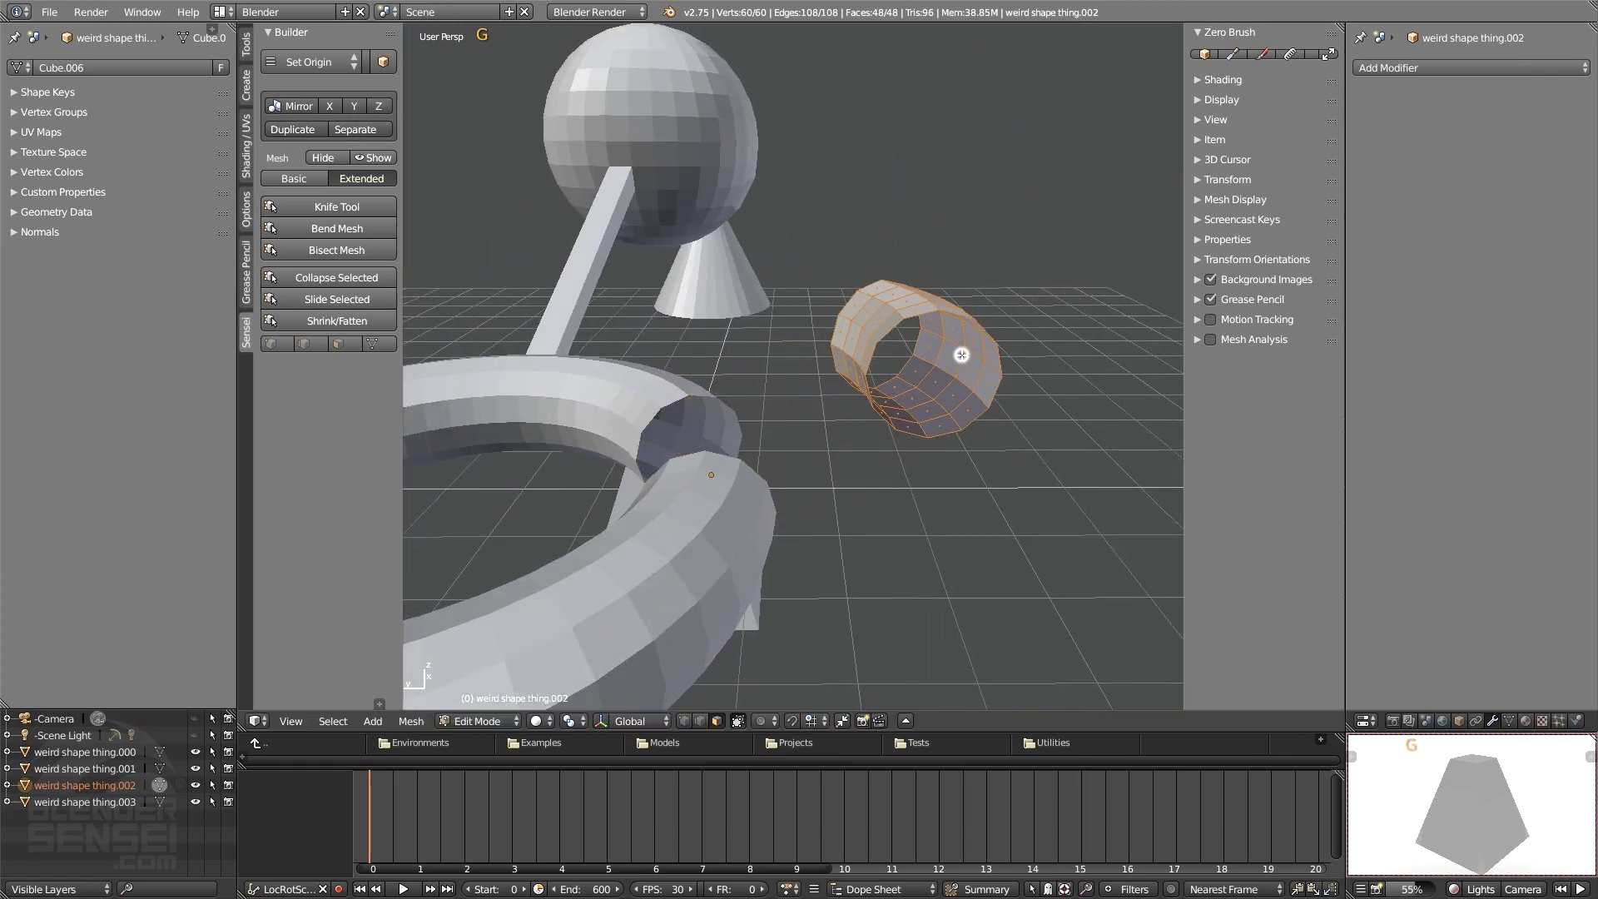